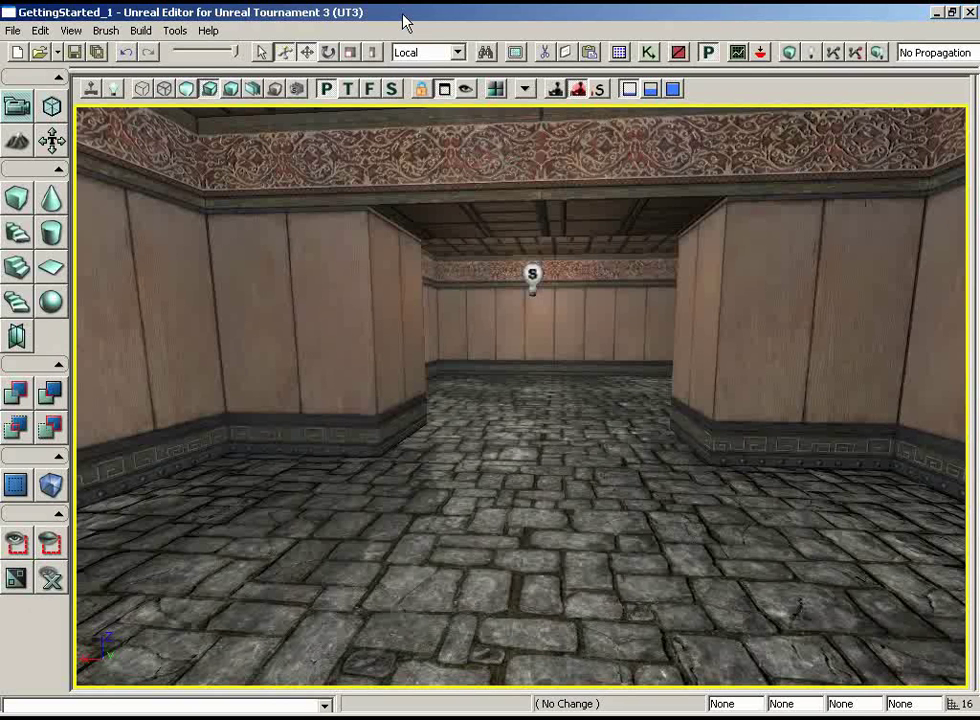
- Open the Generic Browser and bring up its File > Open package dialog
click(619, 53)
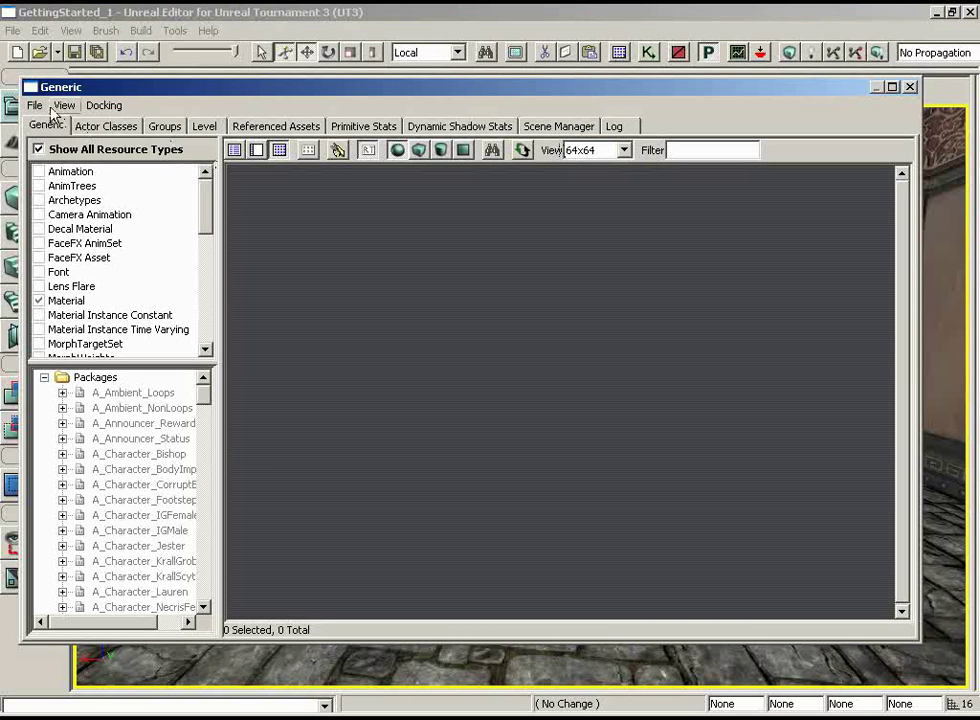
click(34, 106)
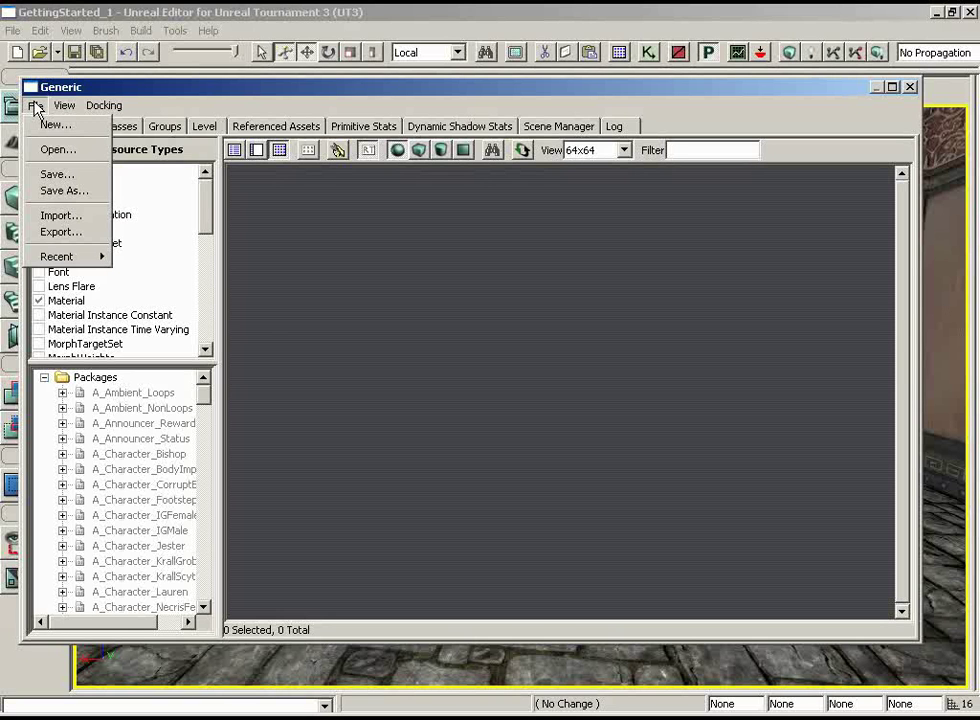
click(50, 149)
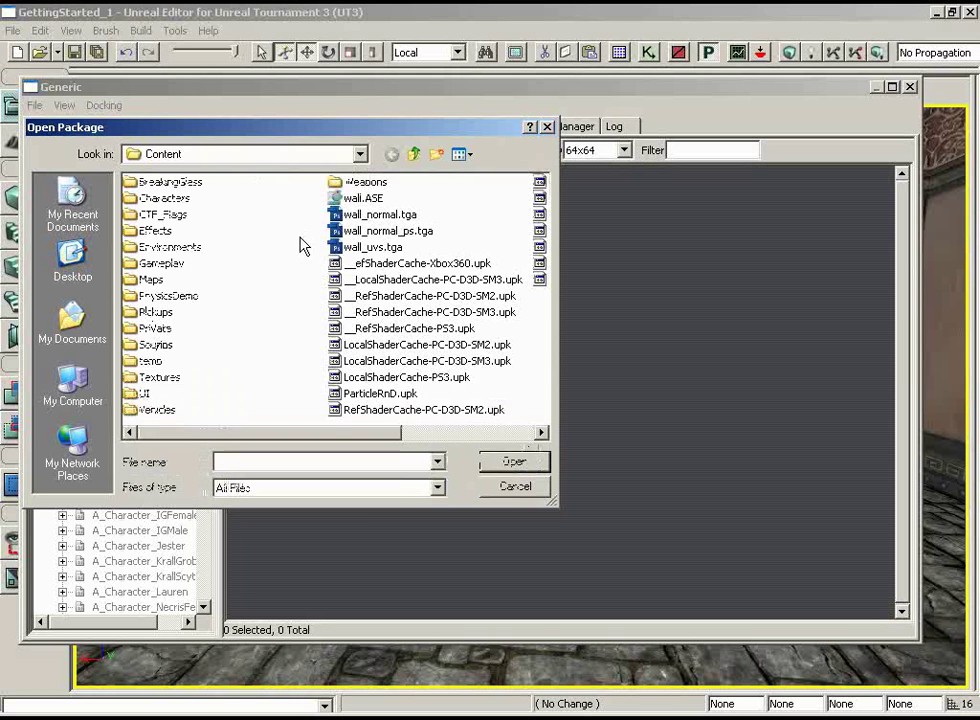
- From Environments, open ASC_Arch2, ASC_Deco, ASC_Deco_Statue, ASC_Light, ASC_Supports and ASC_Light2 together
double_click(186, 250)
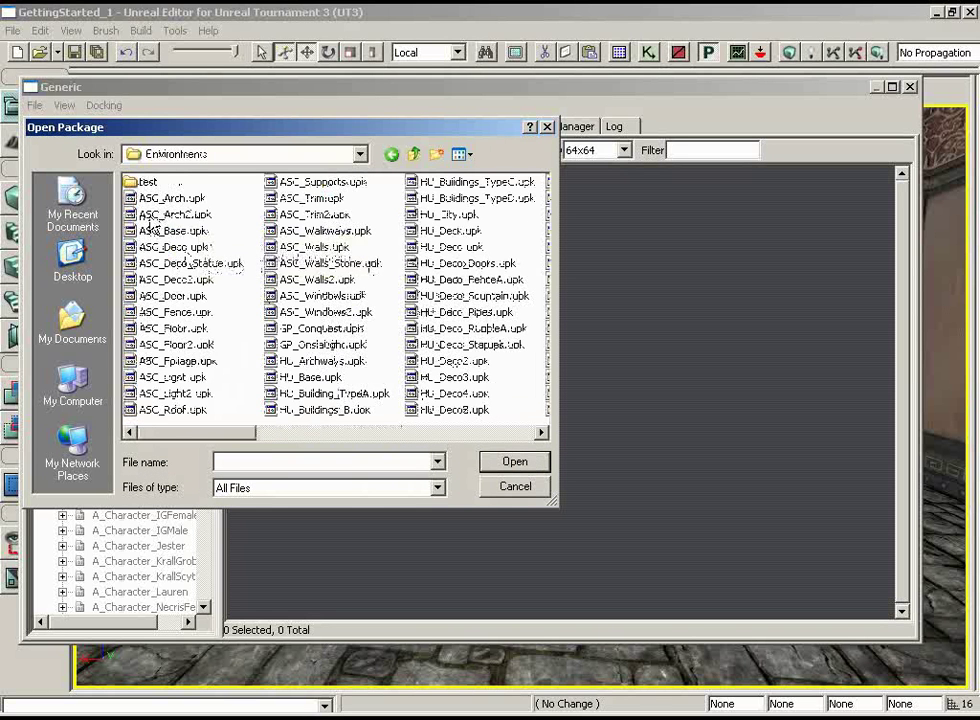
click(160, 215)
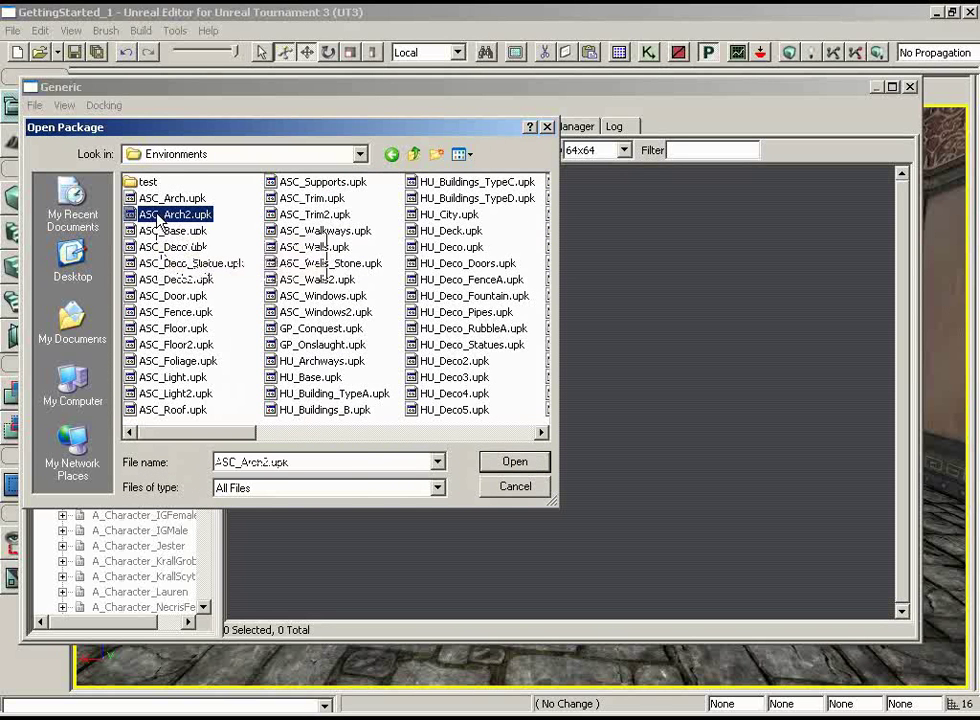
ctrl+click(175, 247)
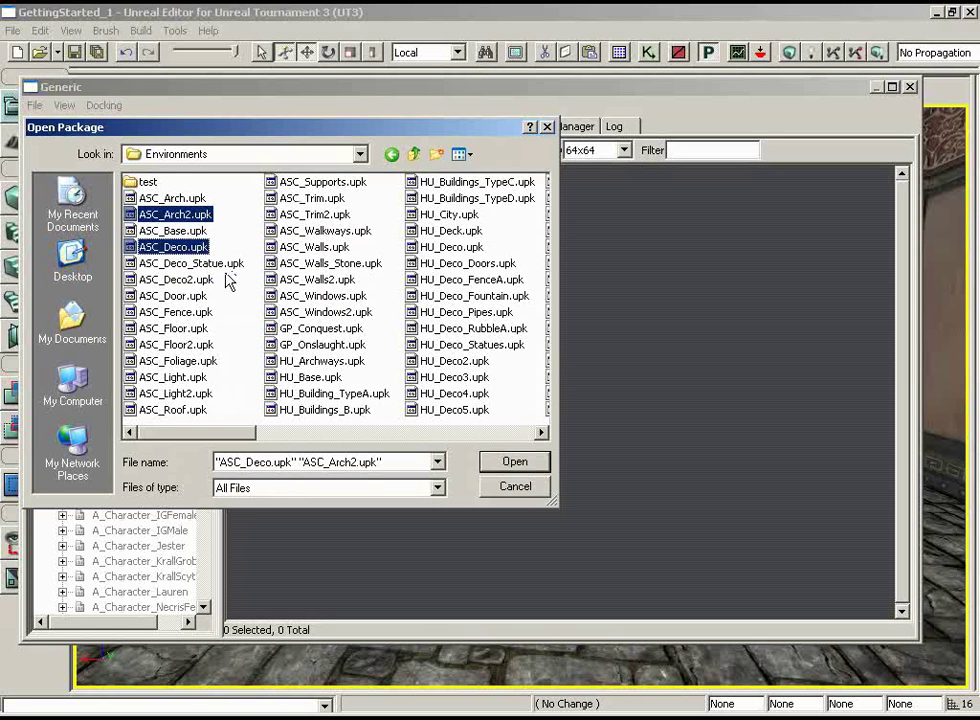
ctrl+click(175, 263)
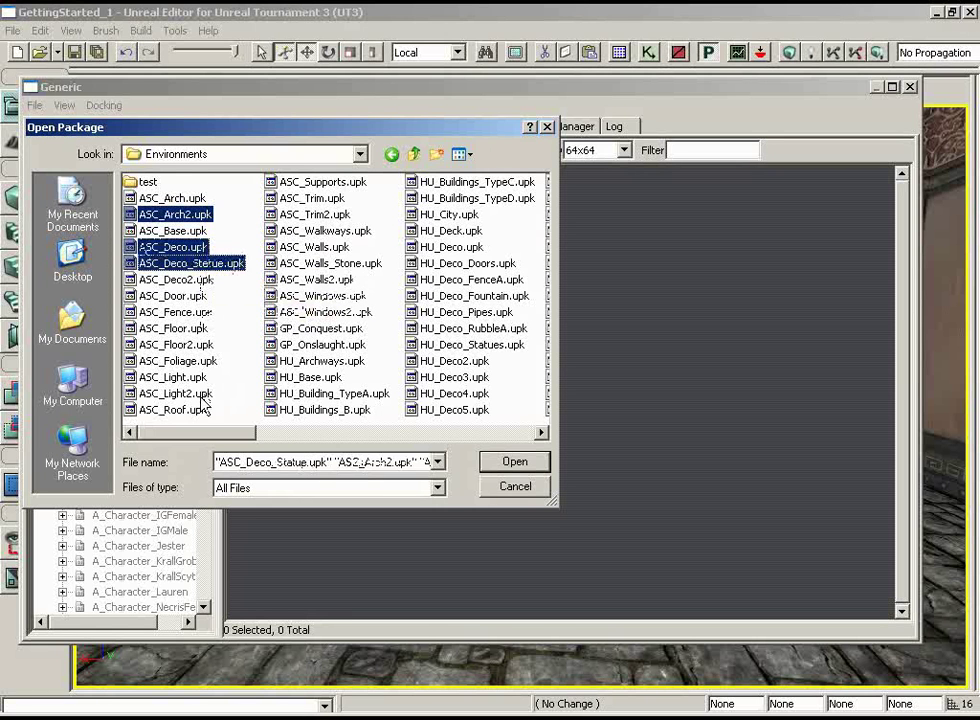
ctrl+click(172, 377)
ctrl+click(330, 184)
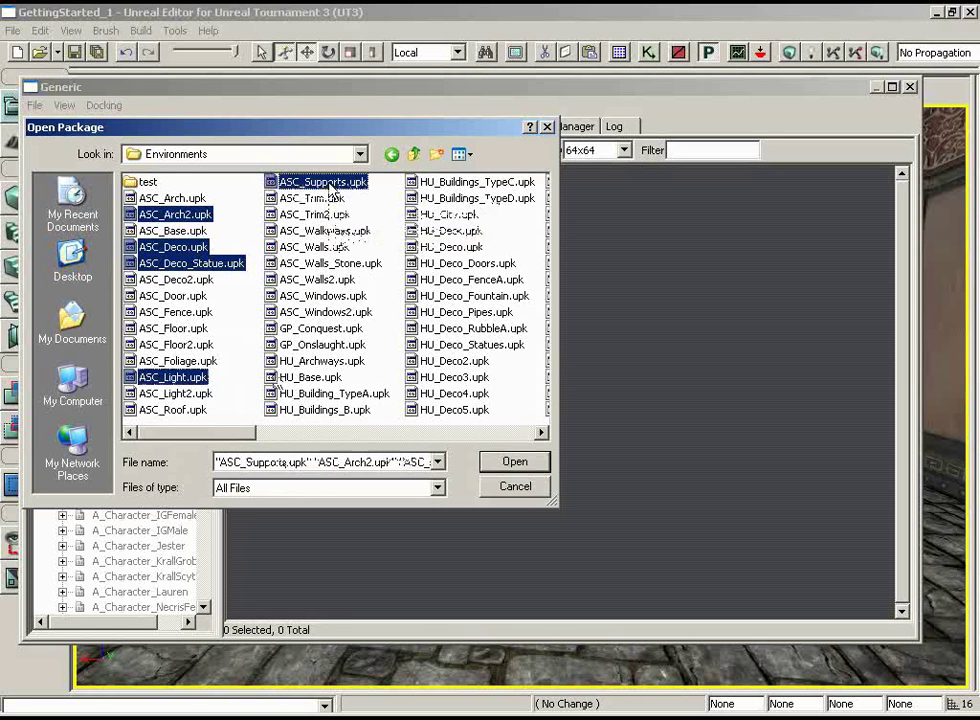
ctrl+click(175, 393)
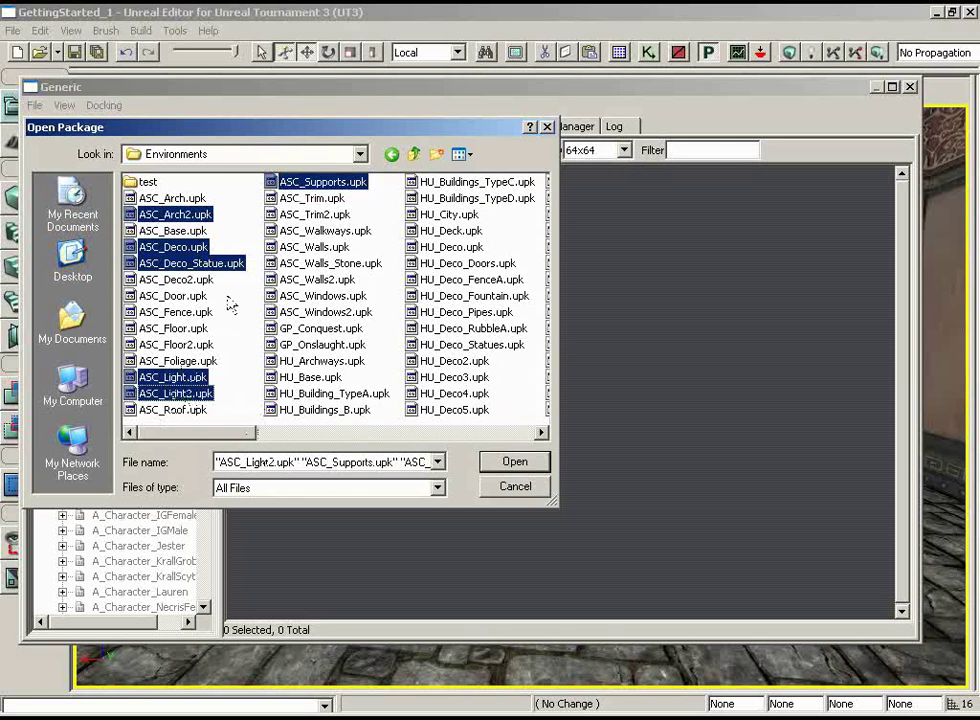
click(516, 464)
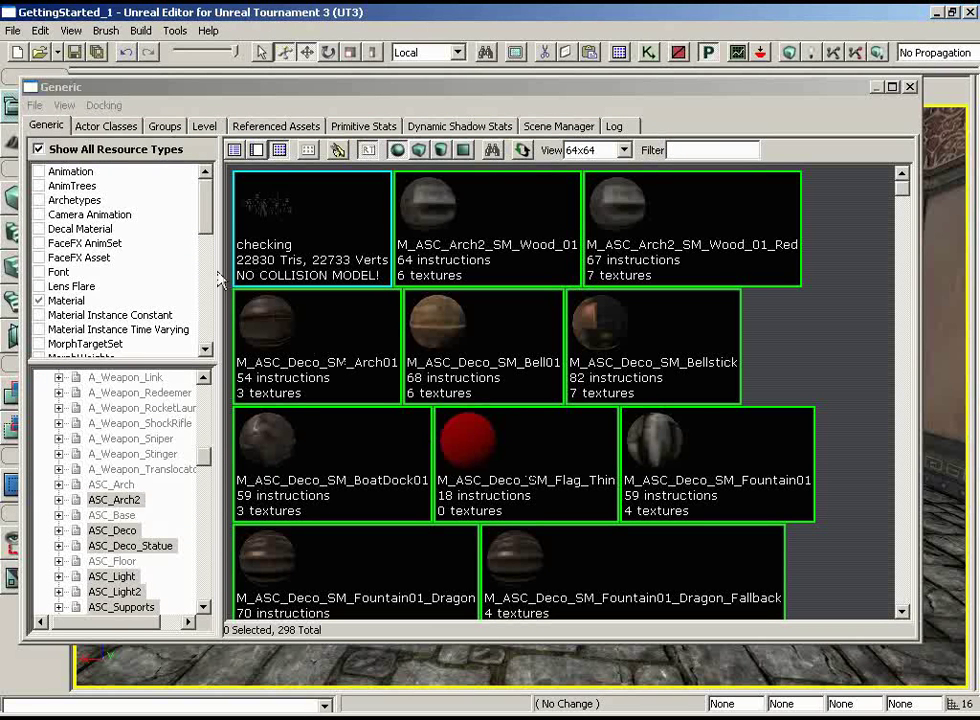
- Tick Static Mesh in the browser's Resource Types filter list
scroll(207, 220, down, 1)
mouse_move(207, 220)
mouse_down()
mouse_move(202, 310)
mouse_move(203, 216)
mouse_up()
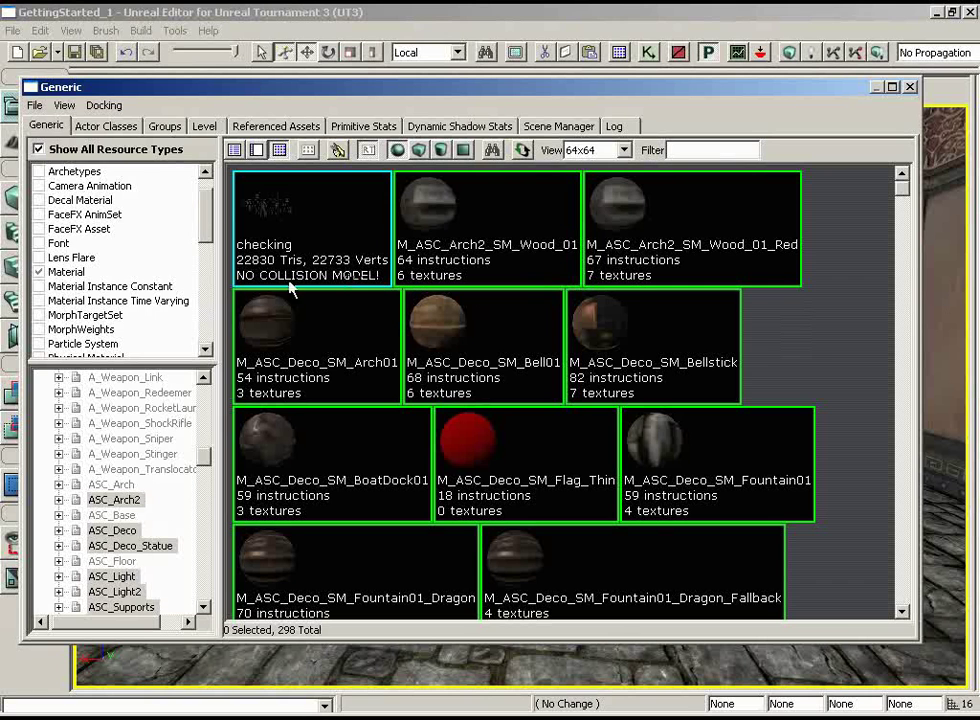
drag(205, 236, 203, 298)
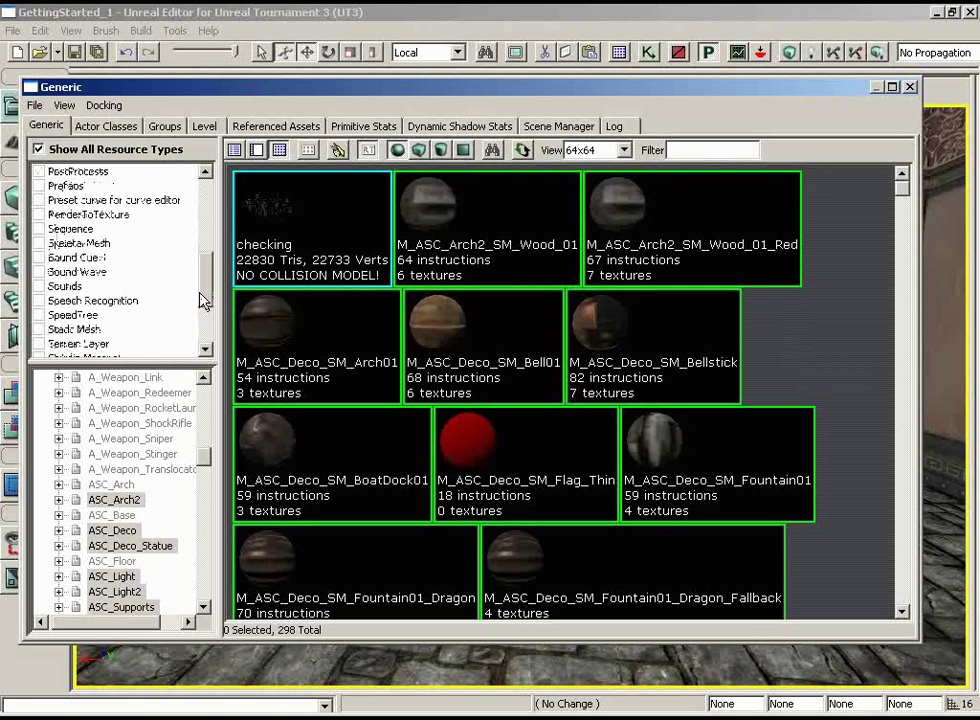
click(40, 329)
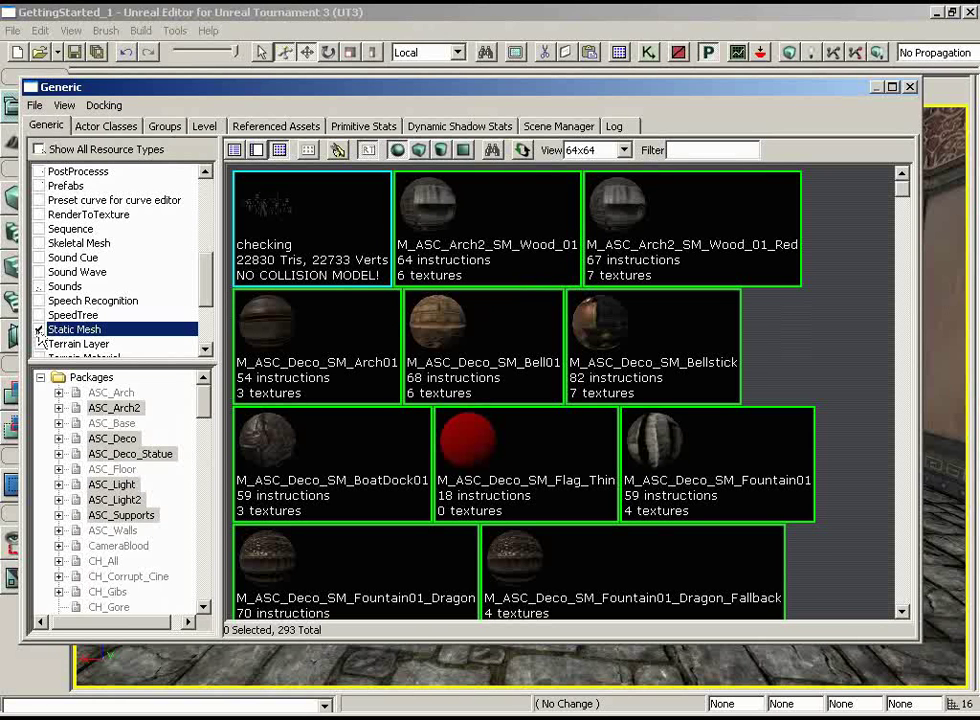
- Untick Material and Texture so the browser lists only static meshes
scroll(207, 253, up, 3)
click(38, 214)
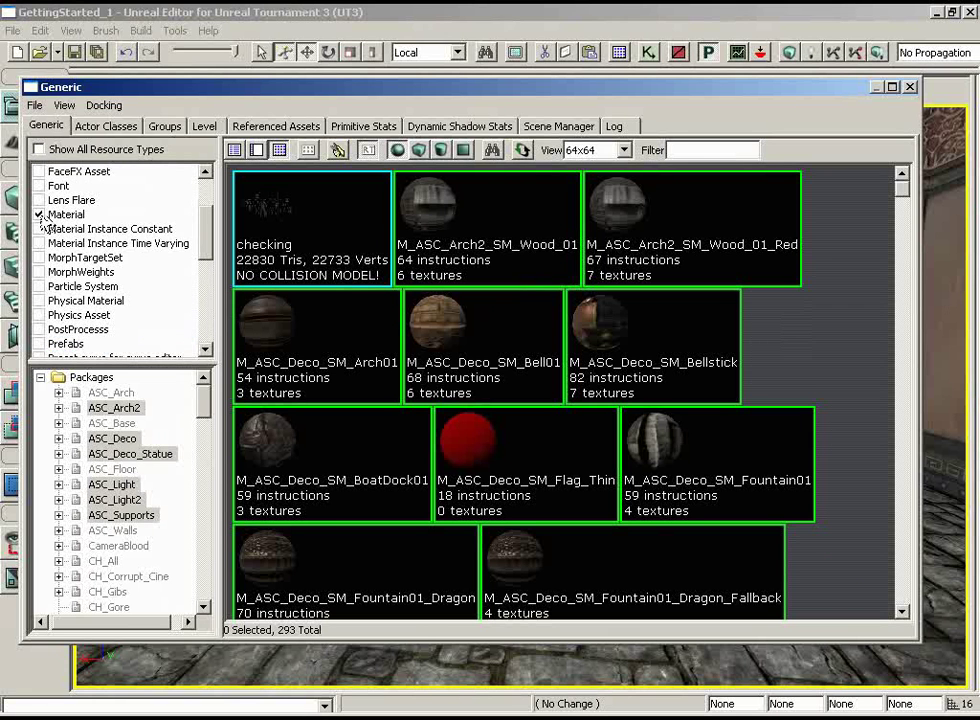
scroll(207, 245, down, 3)
scroll(205, 245, down, 5)
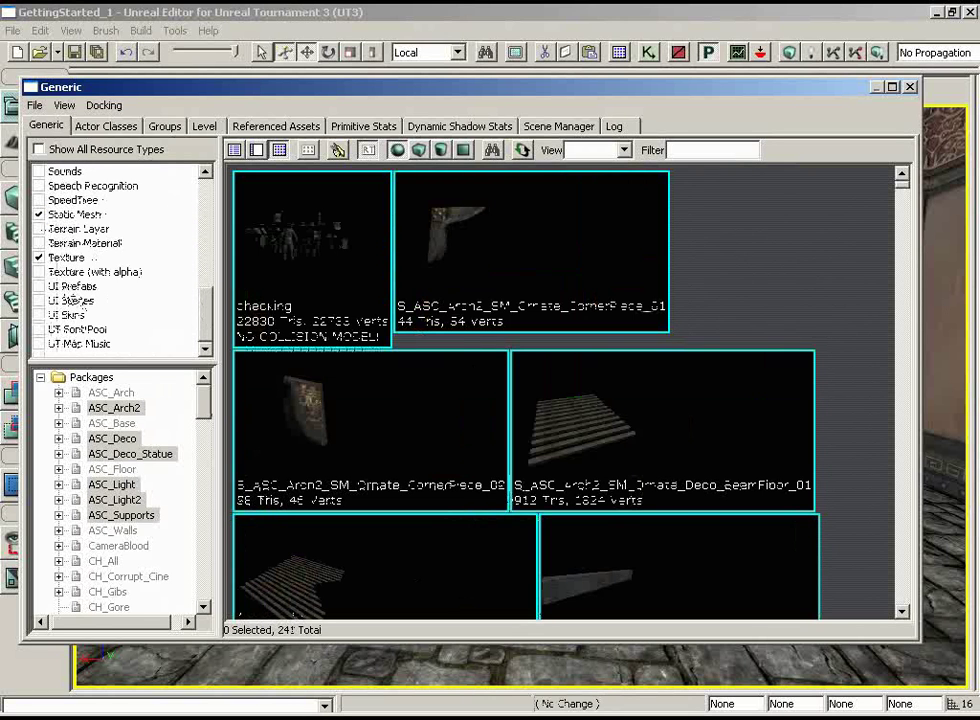
click(68, 258)
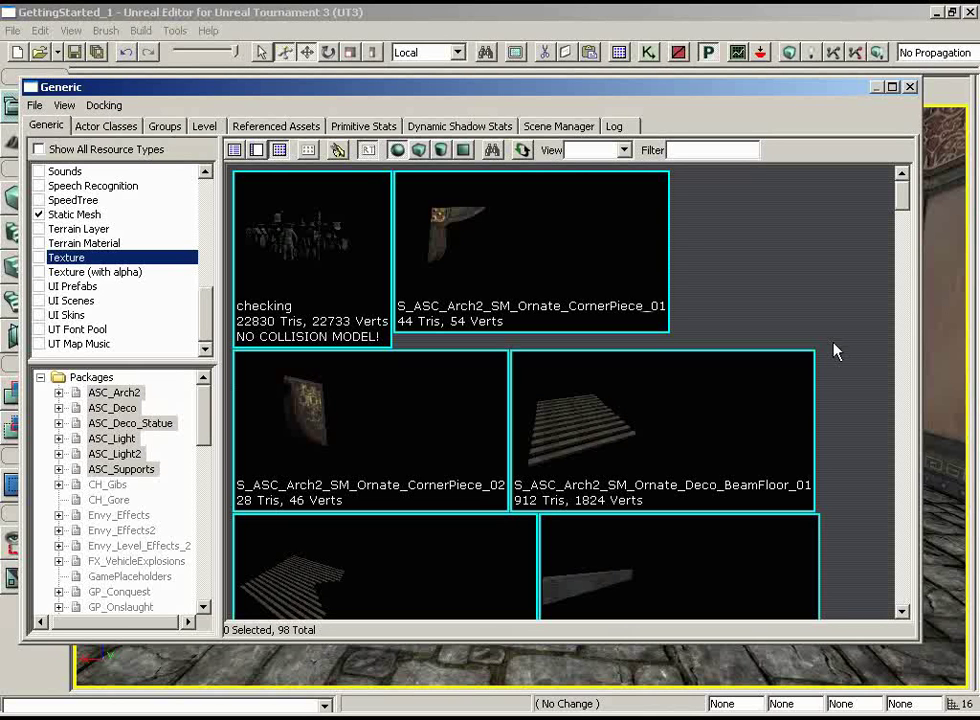
- Select the S_ASC_Arch2_SM_Ornate_Deco_Beams_01 mesh, then close the Generic Browser
scroll(868, 273, down, 1)
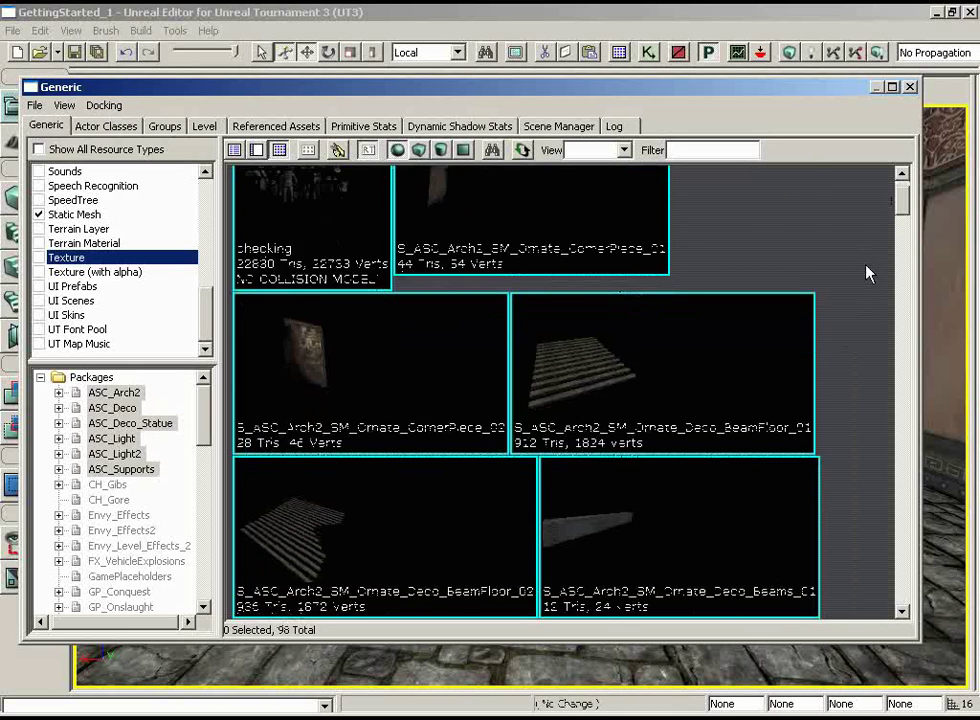
scroll(868, 273, down, 2)
click(694, 395)
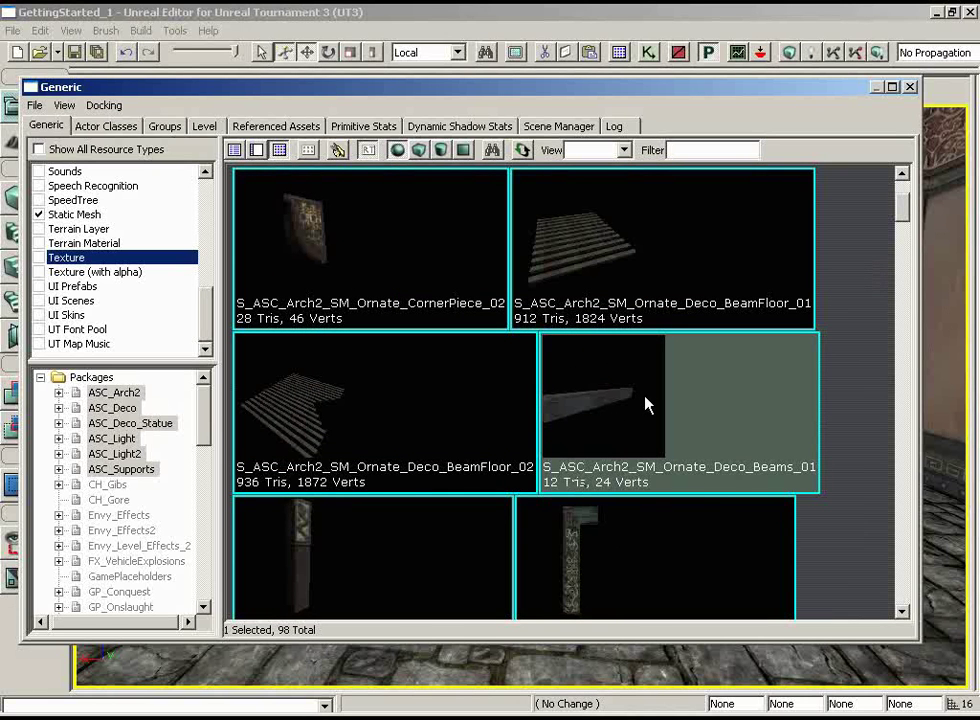
click(910, 87)
- Place the selected ornate beam mesh on the room's floor from the right-click menu
right_drag(794, 378, 770, 420)
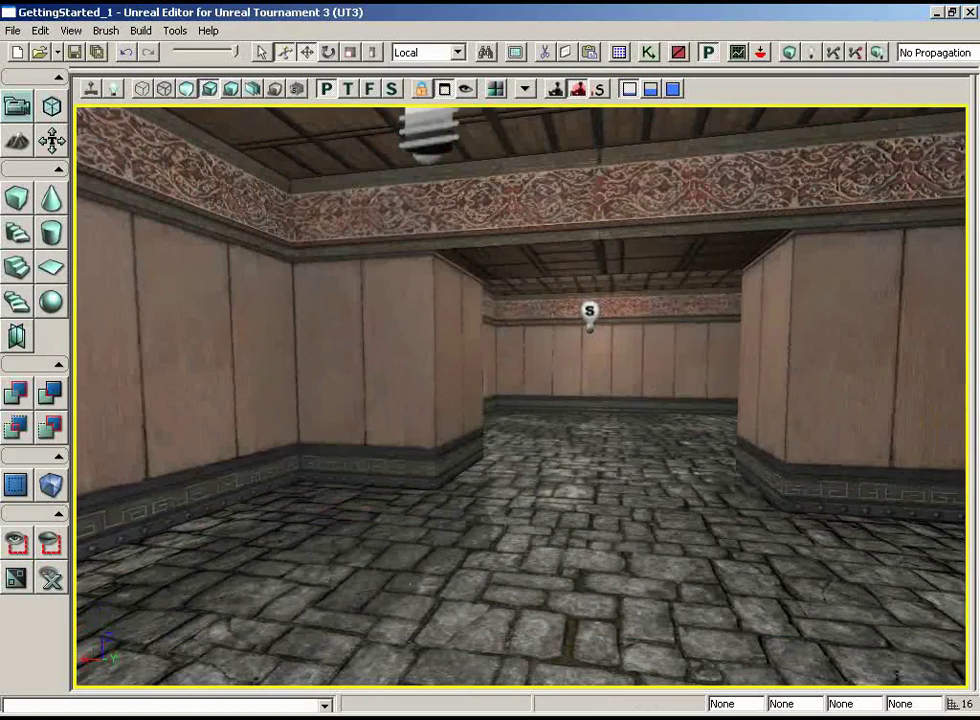
right_click(405, 542)
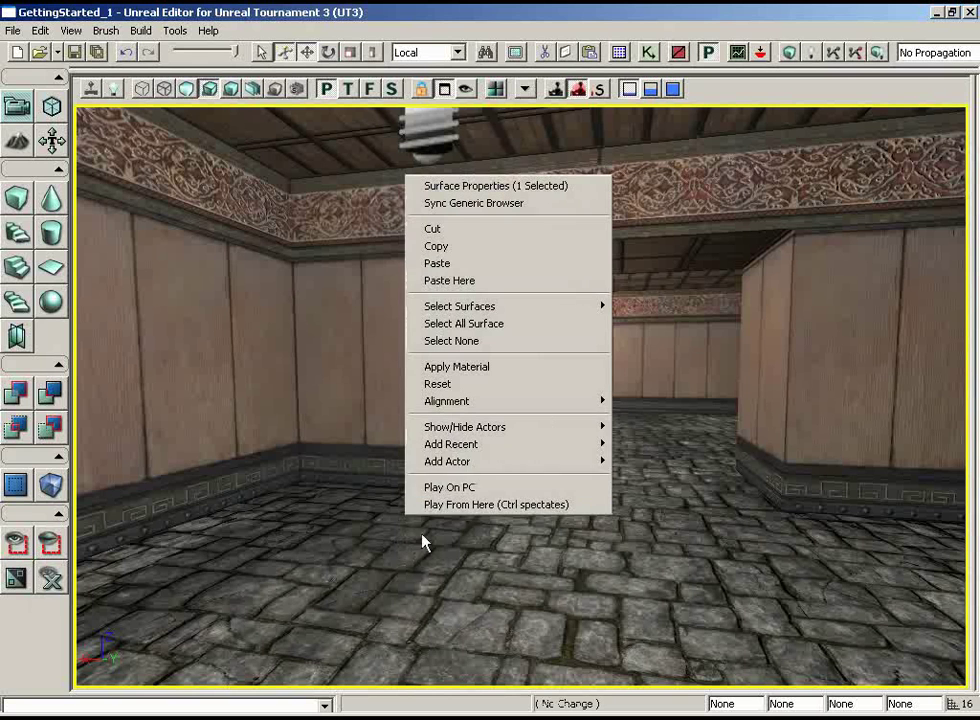
mouse_move(450, 464)
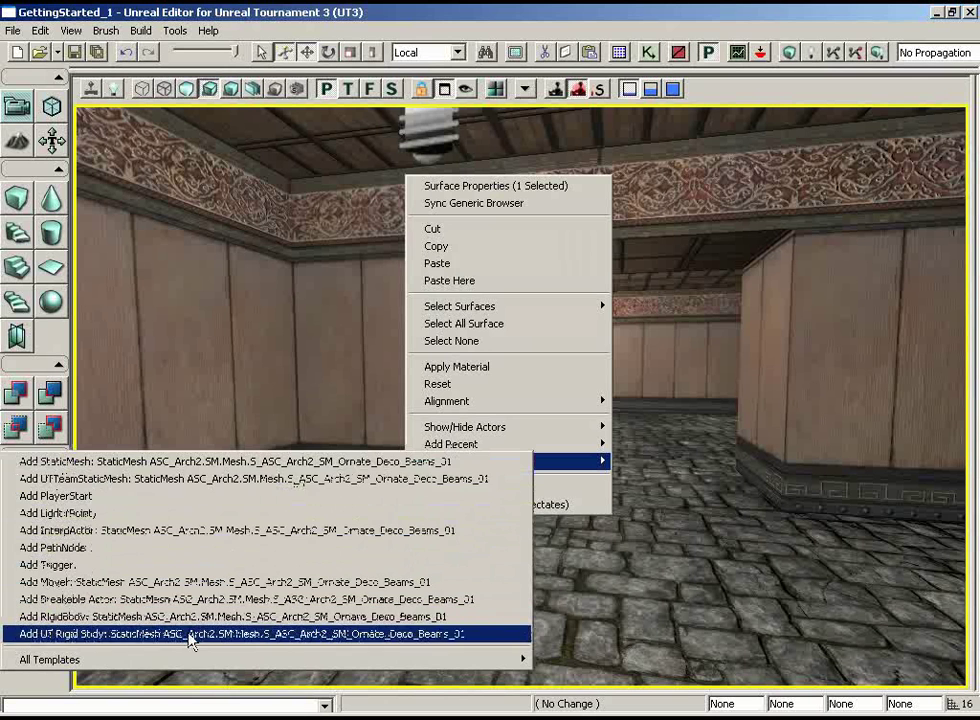
click(127, 463)
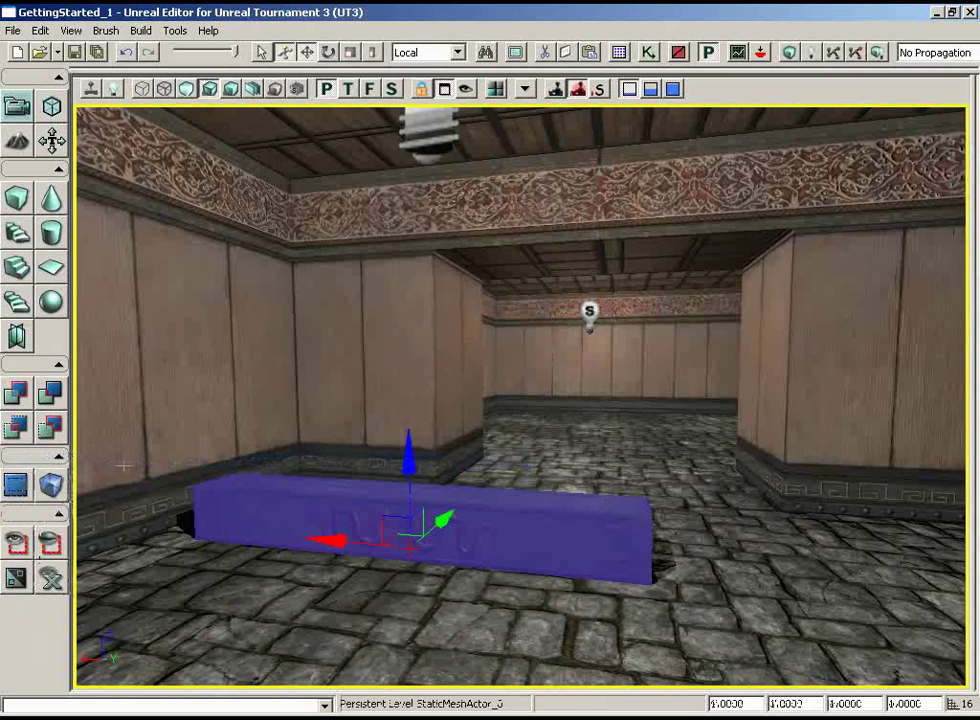
- Raise the placed beam with its Z arrow up against the wooden ceiling
click(600, 610)
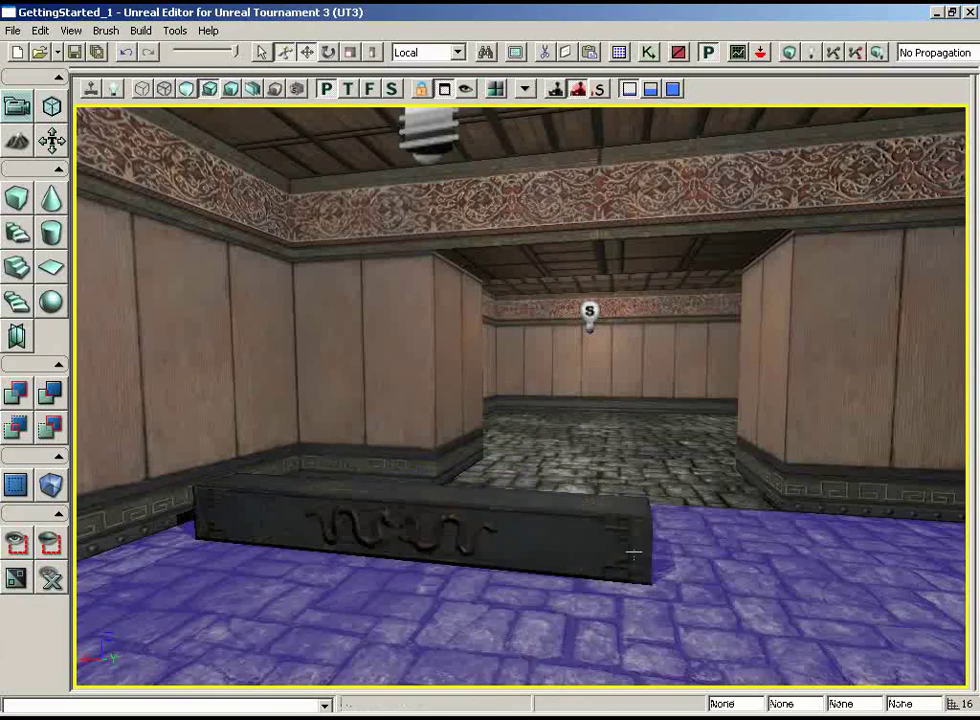
drag(600, 610, 604, 558)
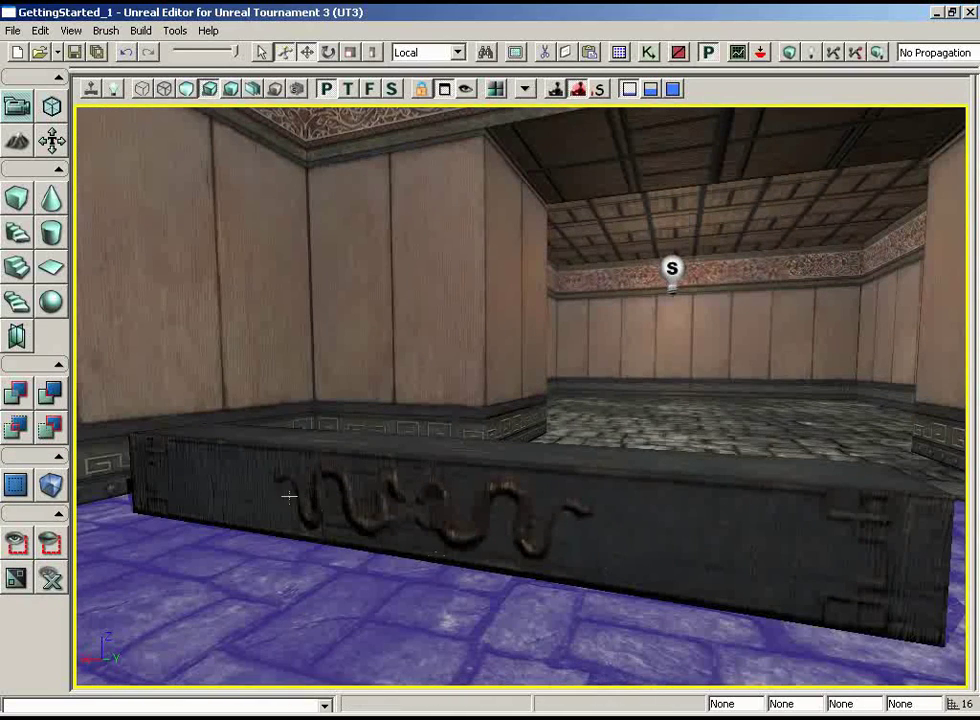
click(580, 514)
drag(580, 514, 686, 572)
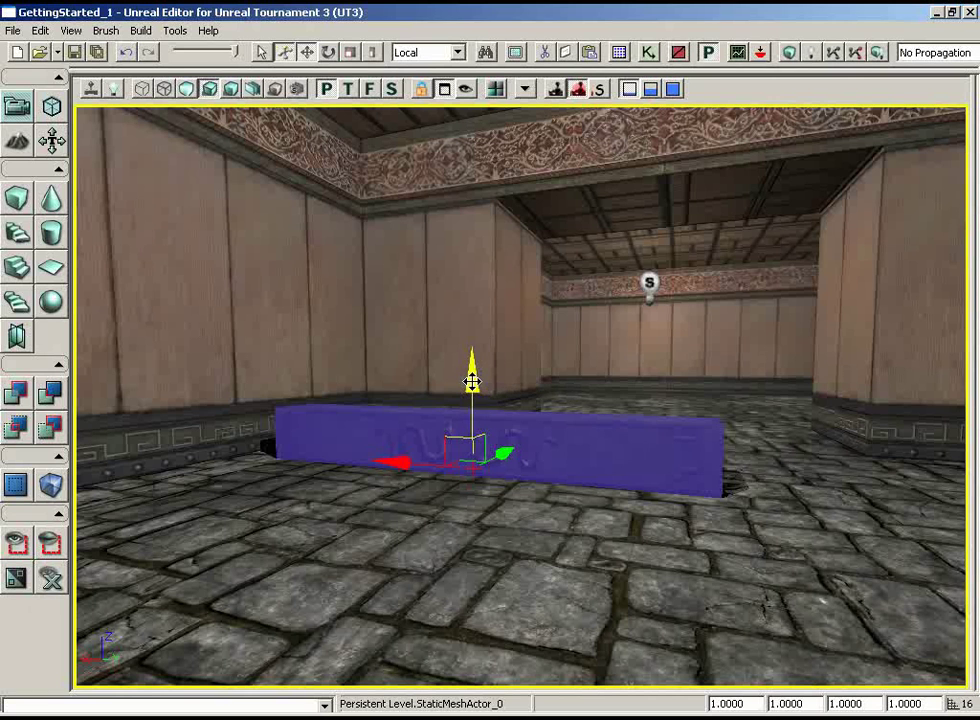
drag(471, 381, 466, 205)
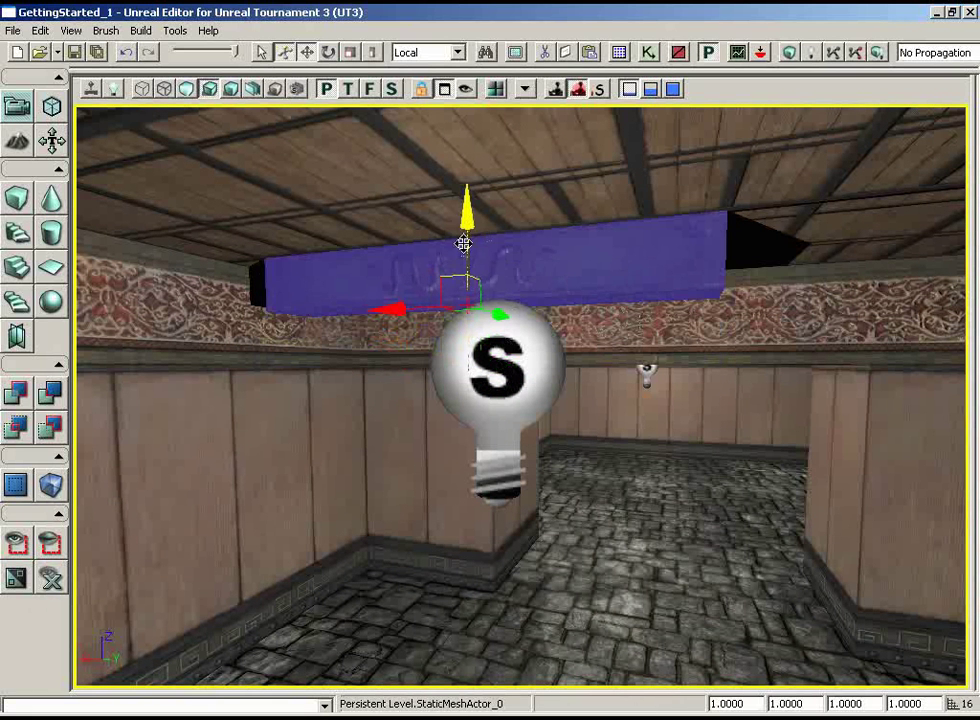
click(71, 31)
- Keep the drag-grid snap at 16 units and switch the viewport to Top view
mouse_move(180, 154)
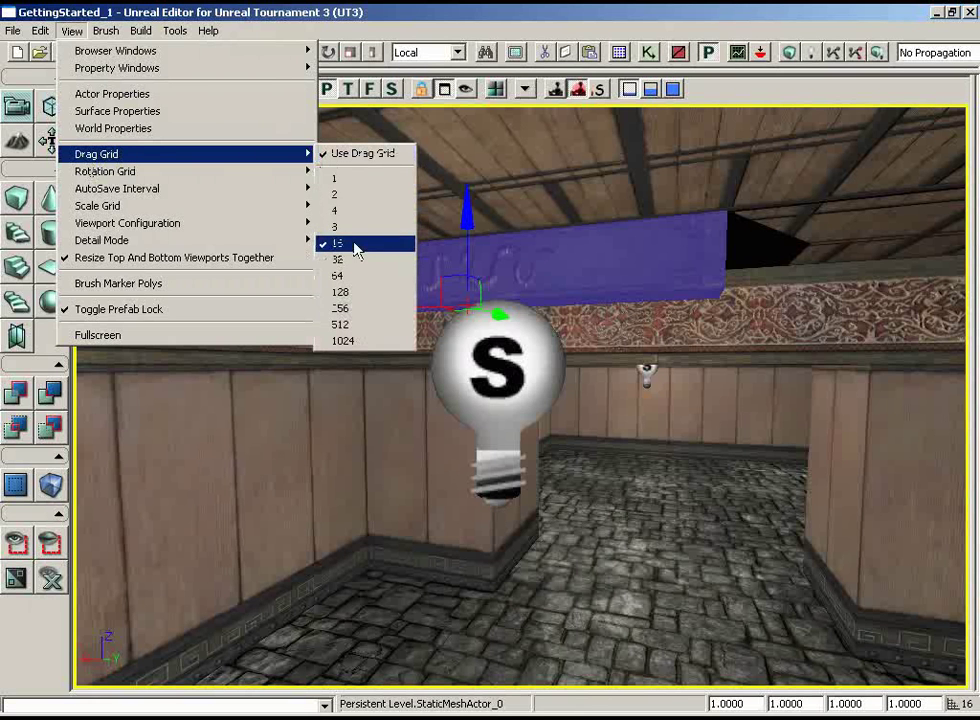
click(739, 544)
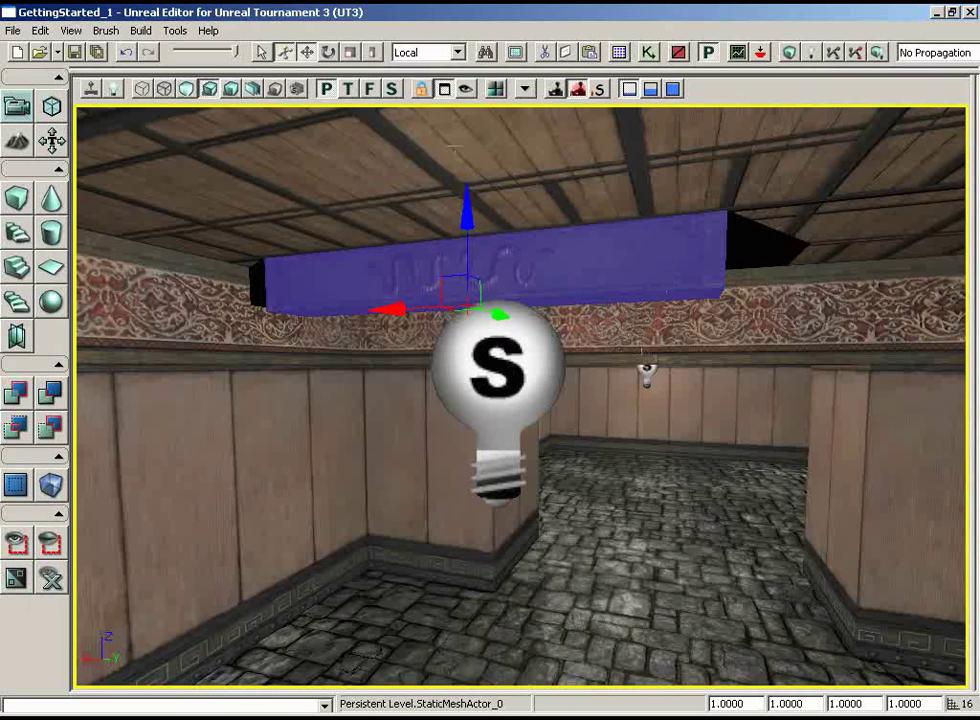
click(348, 89)
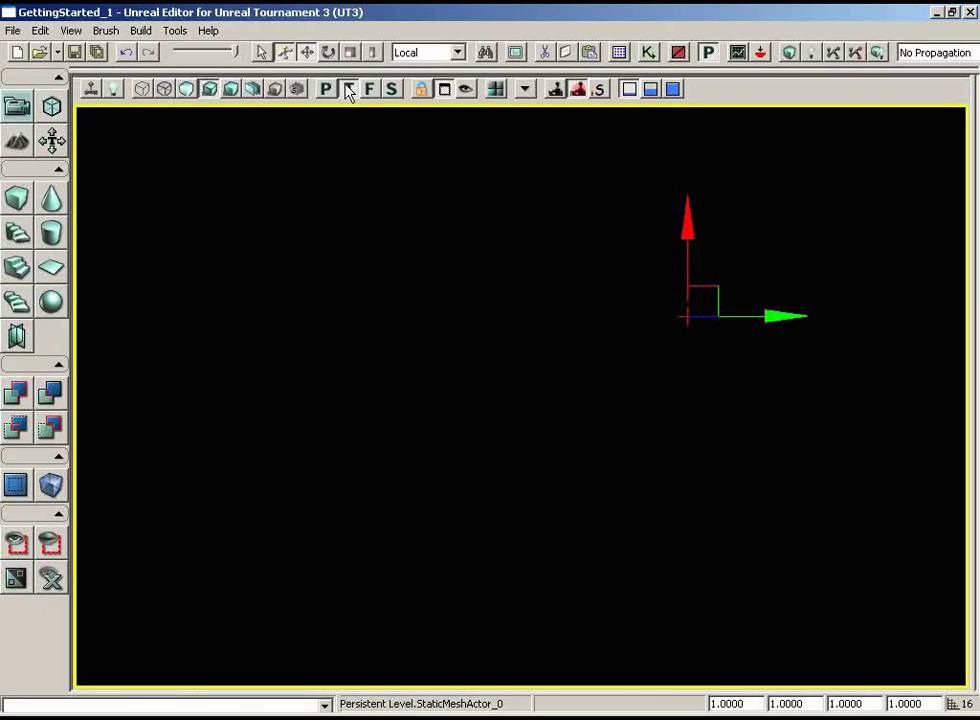
- In brush wireframe, slide the beam to span wall to wall and Alt-drag a copy below it
click(142, 89)
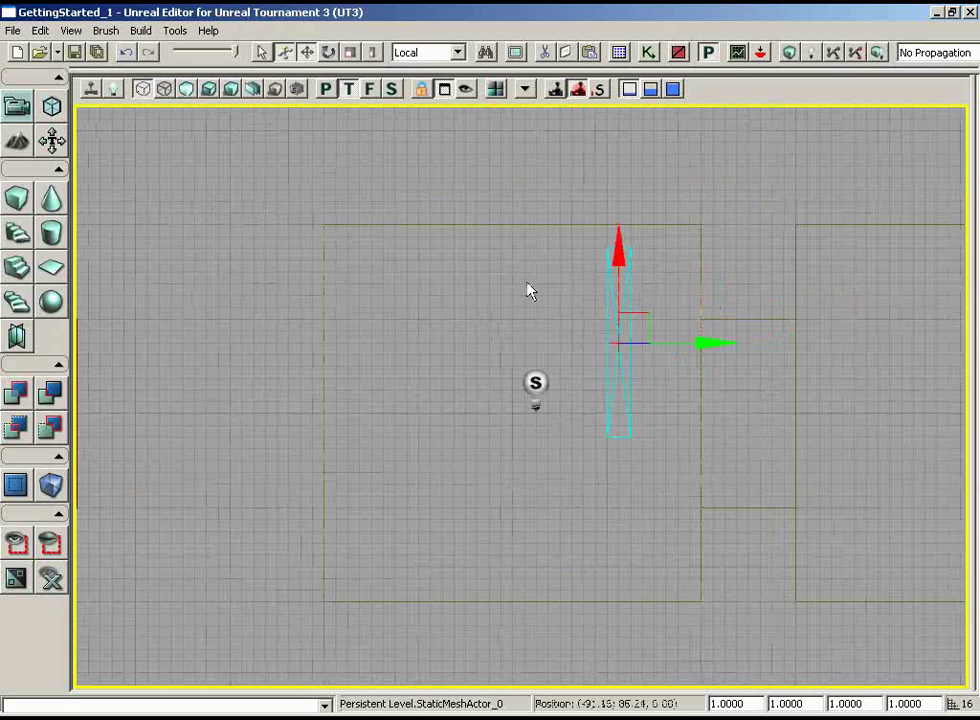
drag(530, 290, 626, 273)
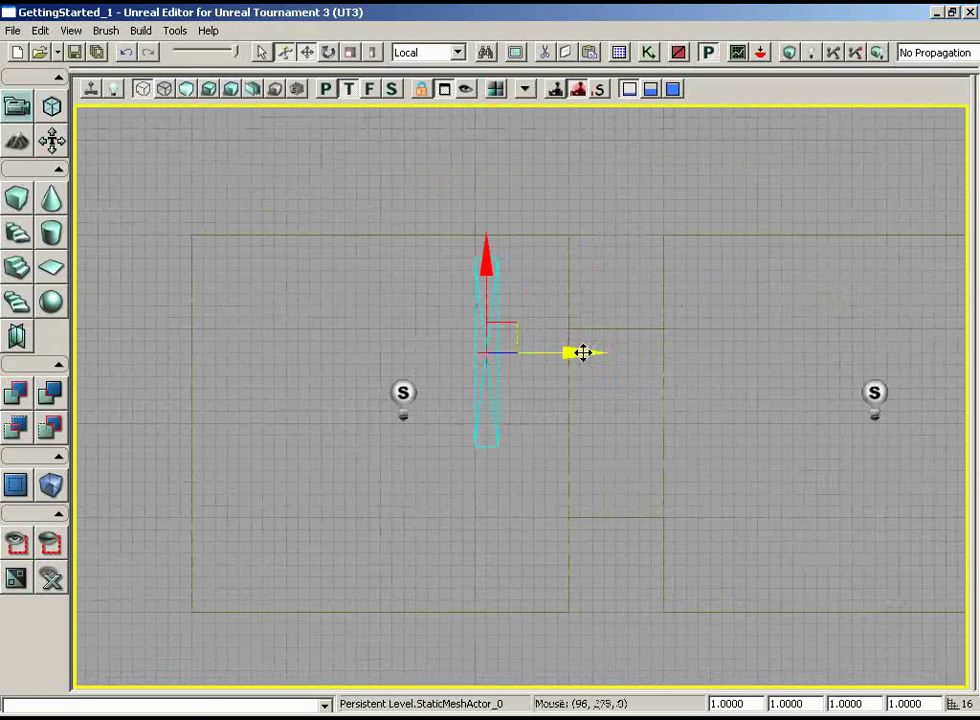
drag(510, 324, 549, 299)
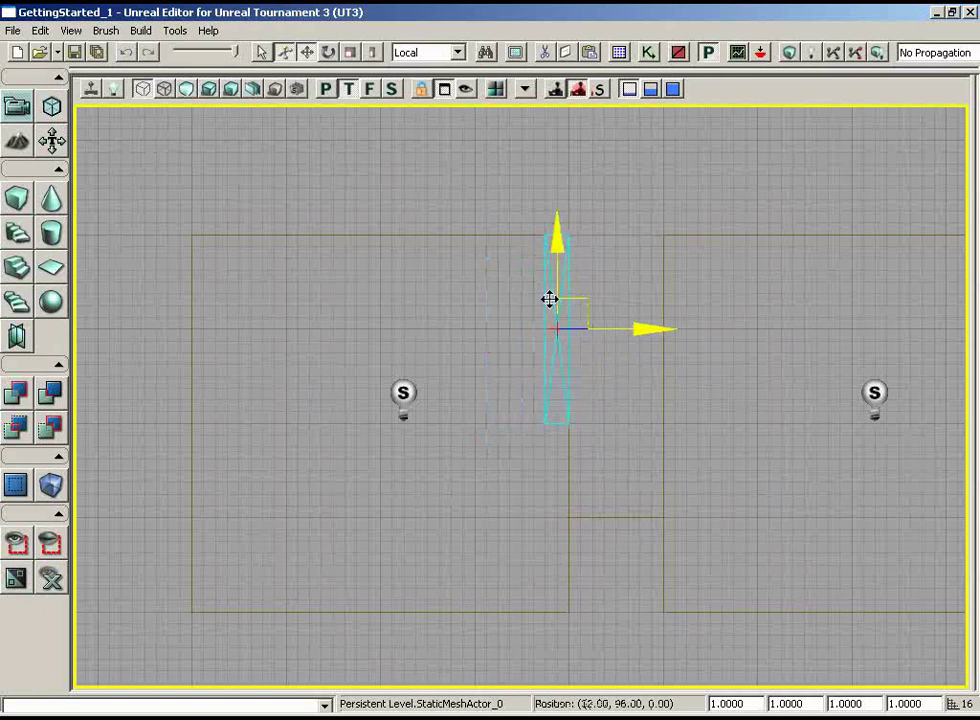
click(477, 236)
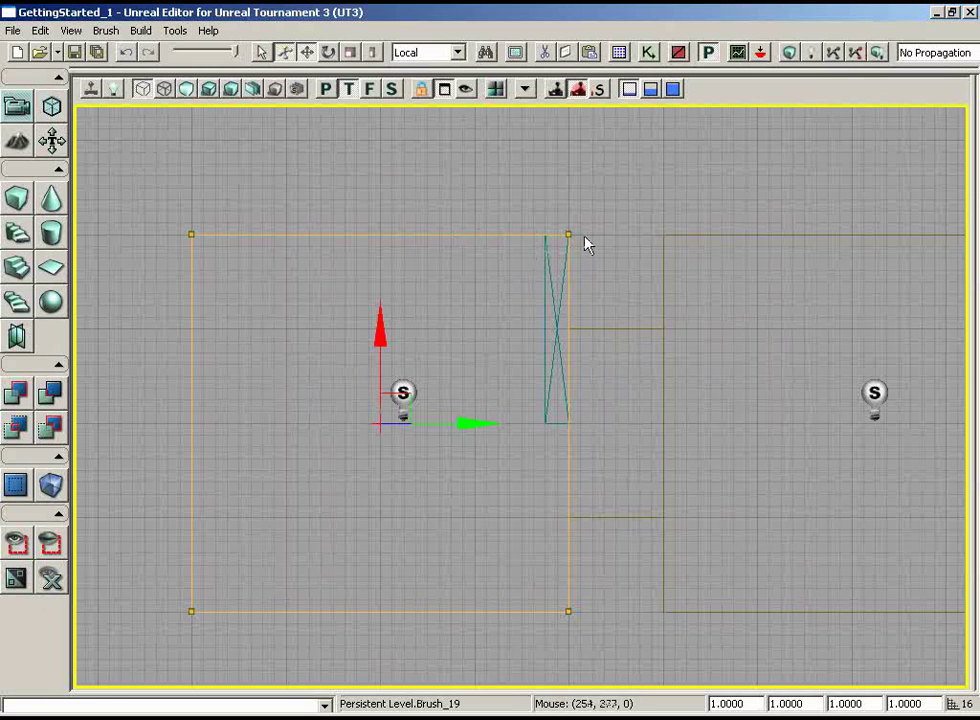
click(550, 338)
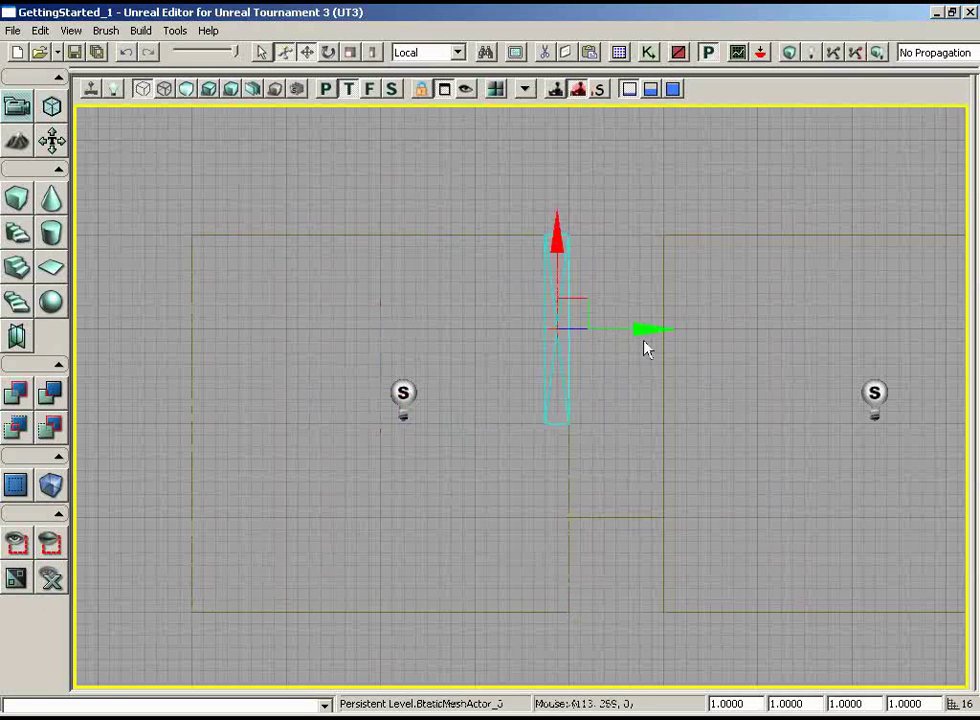
drag(650, 328, 639, 328)
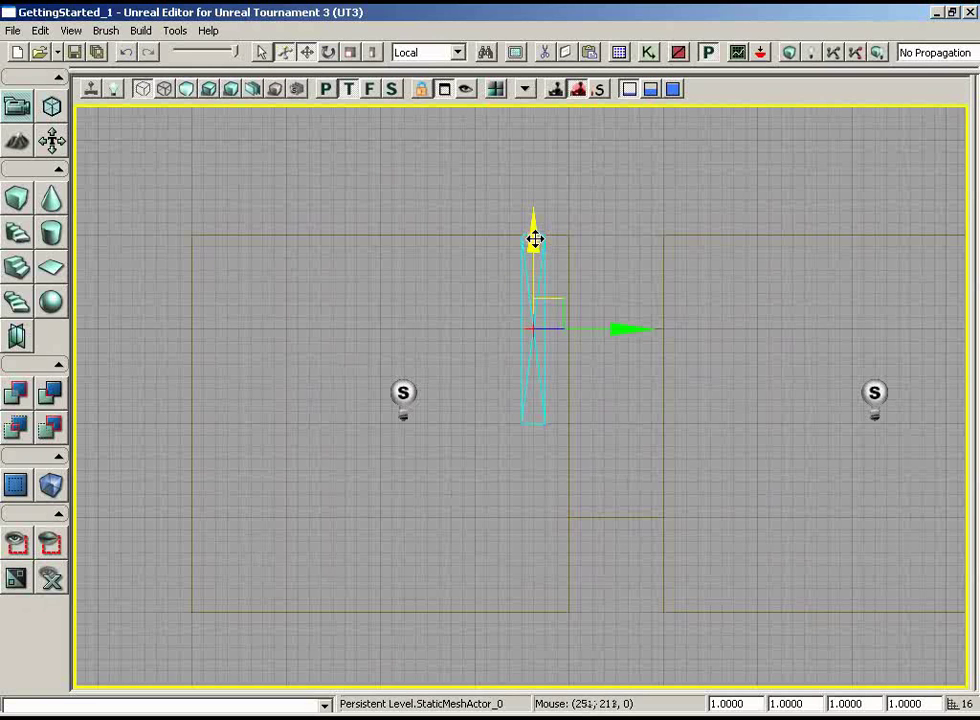
drag(534, 241, 533, 375)
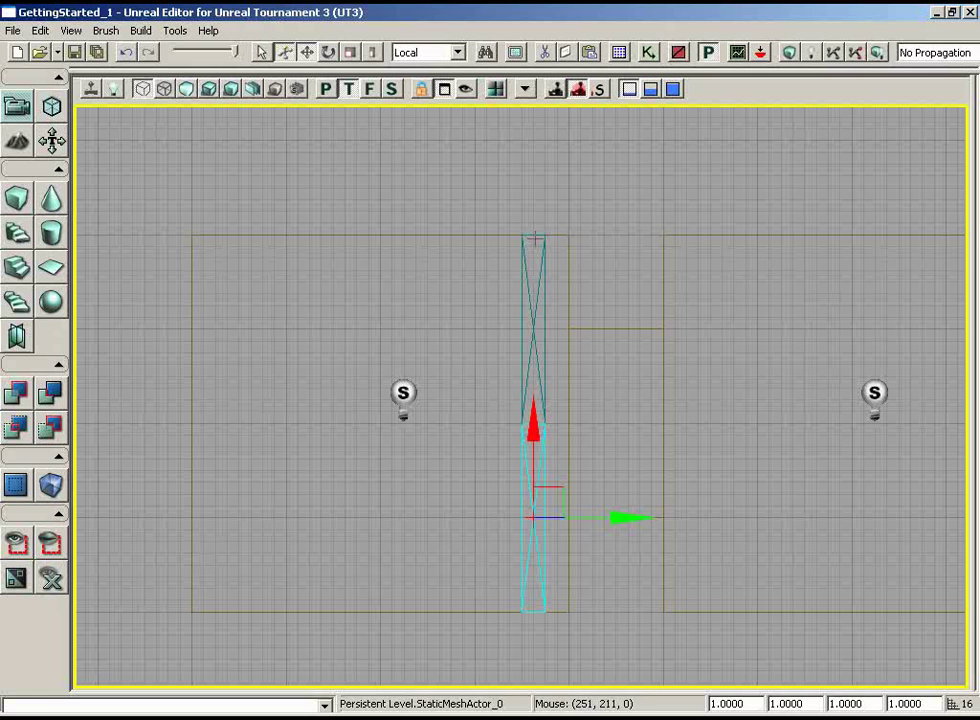
- Undo the stray leftward shift of the lower beam
drag(533, 517, 544, 505)
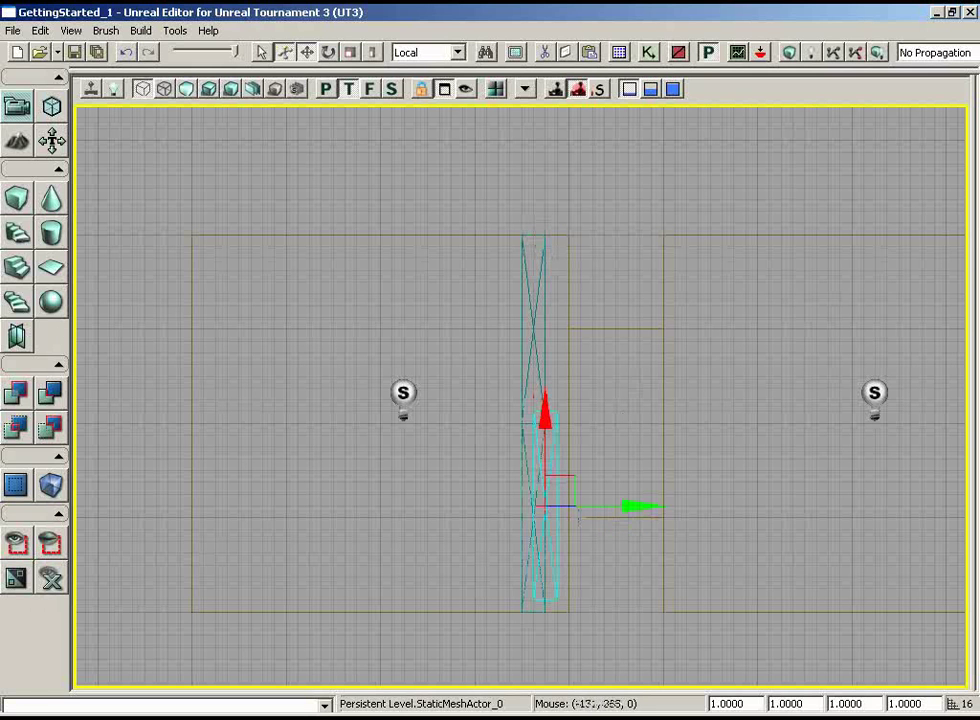
drag(582, 489, 509, 479)
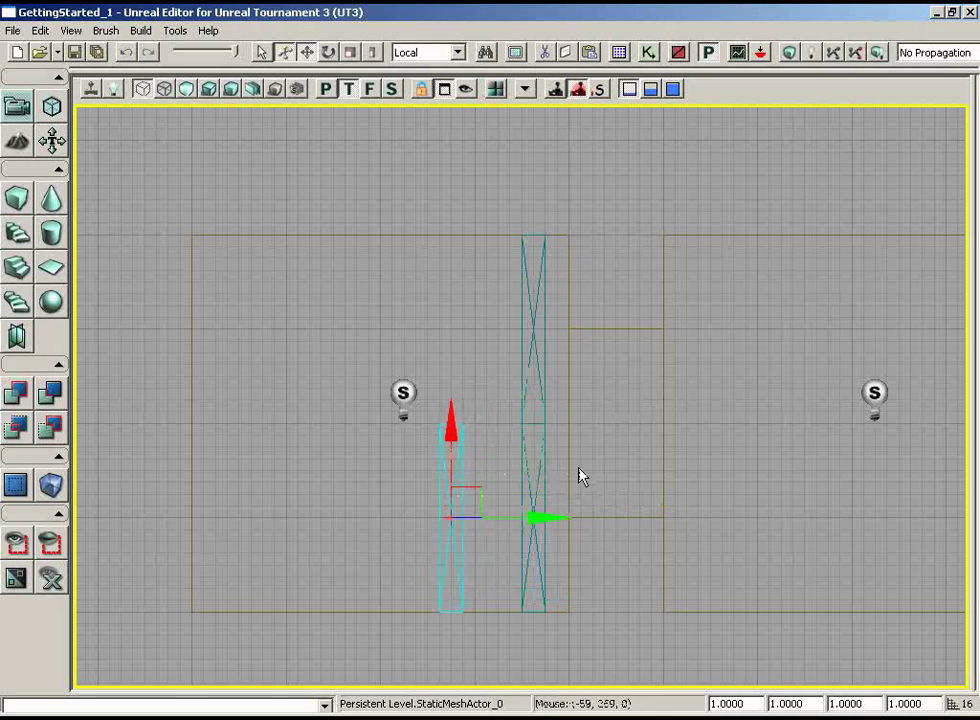
key(ctrl+z)
click(538, 475)
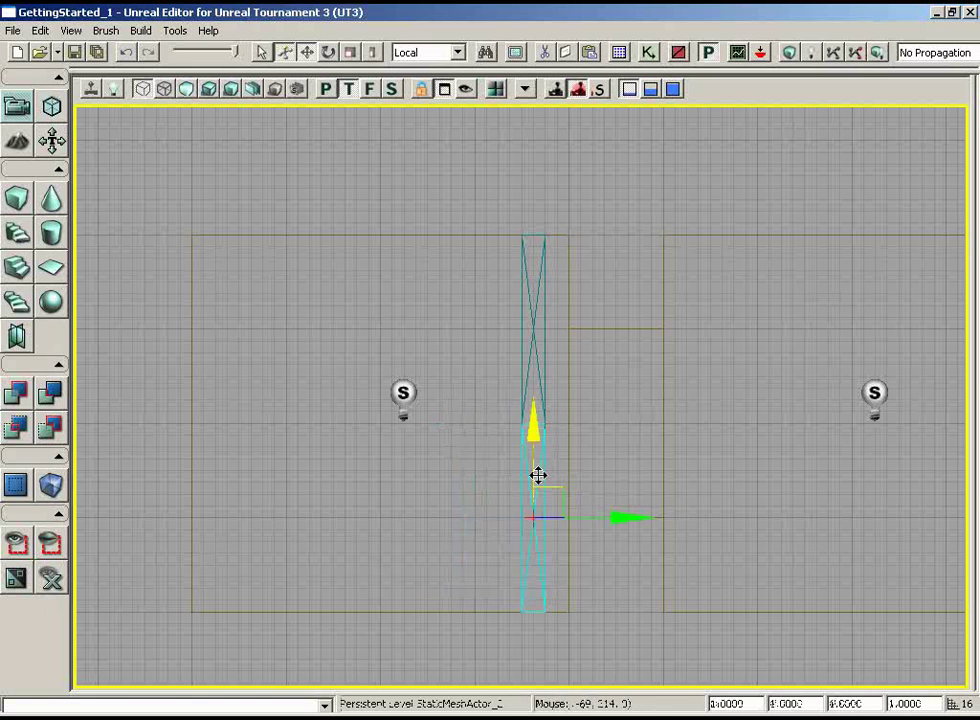
- Duplicate the lower beam with Edit > Duplicate, then select the upper and lower beams together
click(40, 31)
click(65, 249)
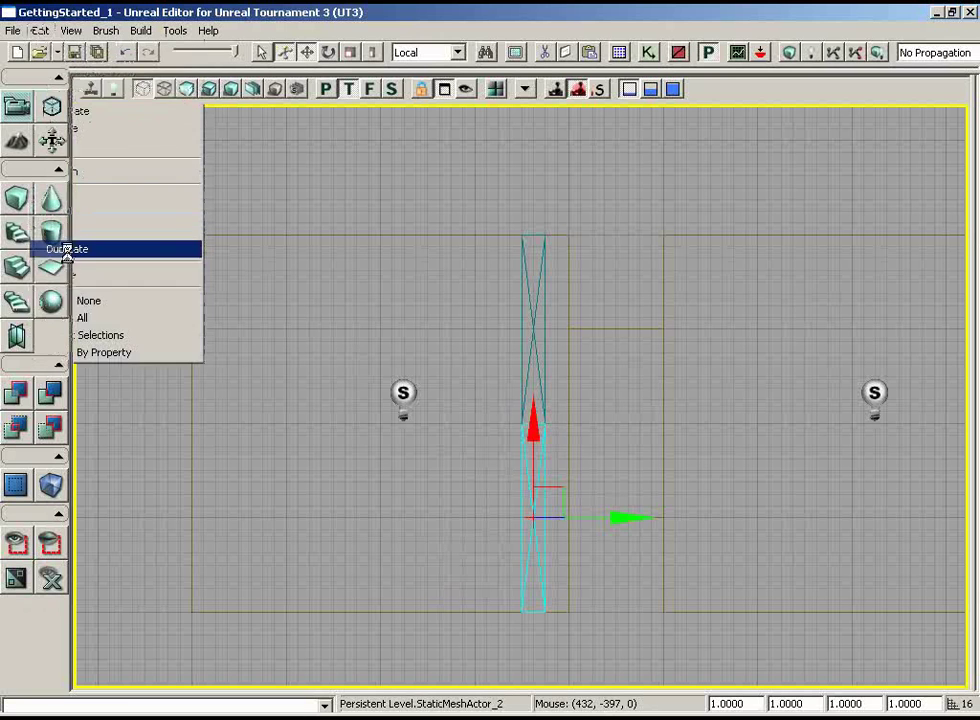
click(498, 497)
click(520, 394)
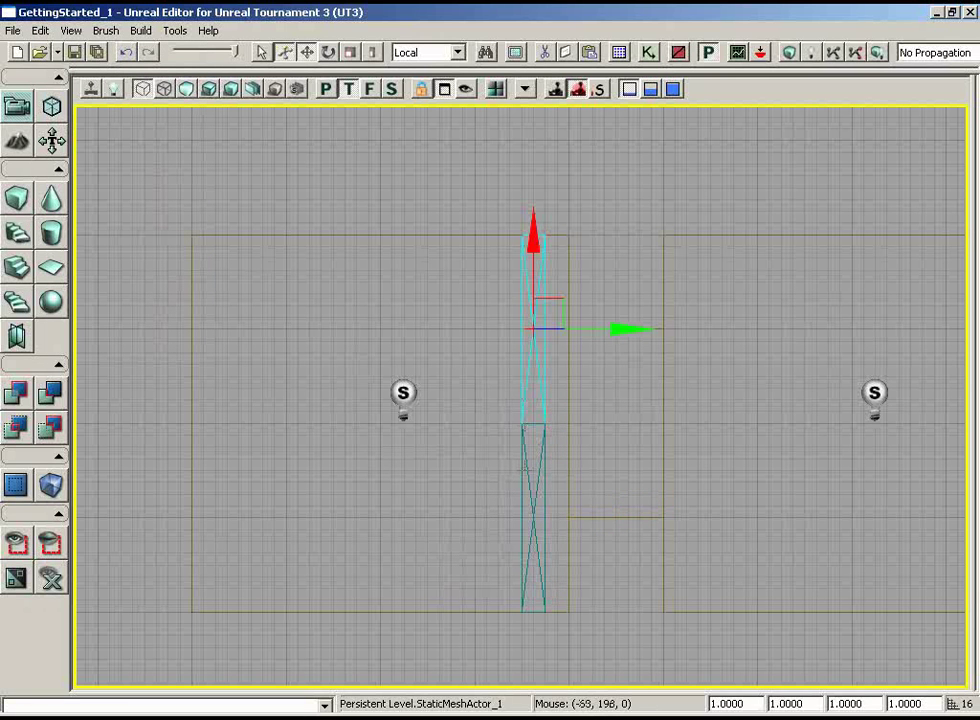
ctrl+click(524, 470)
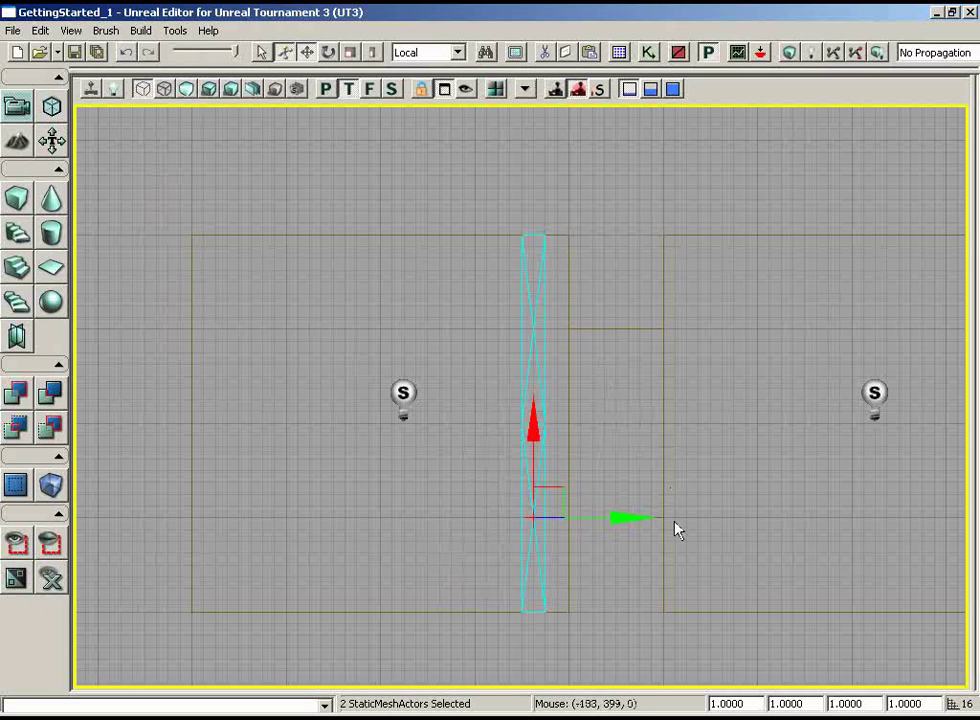
- Alt-drag the selected beam pair leftward repeatedly to add more parallel beam rows
alt+drag(623, 516, 573, 516)
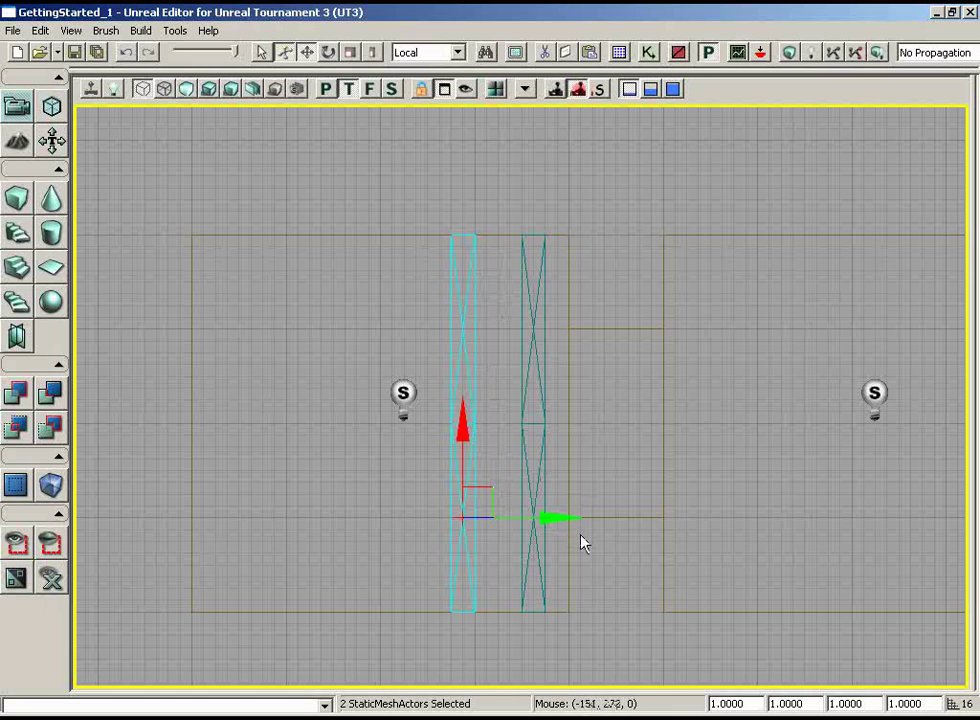
alt+drag(556, 520, 516, 517)
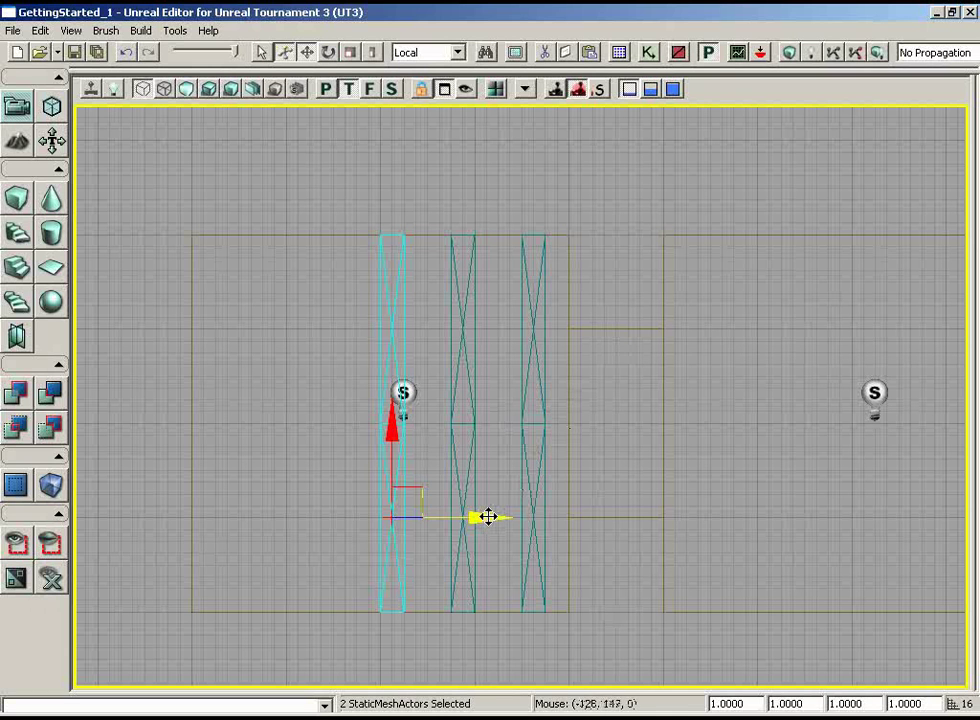
drag(486, 518, 383, 516)
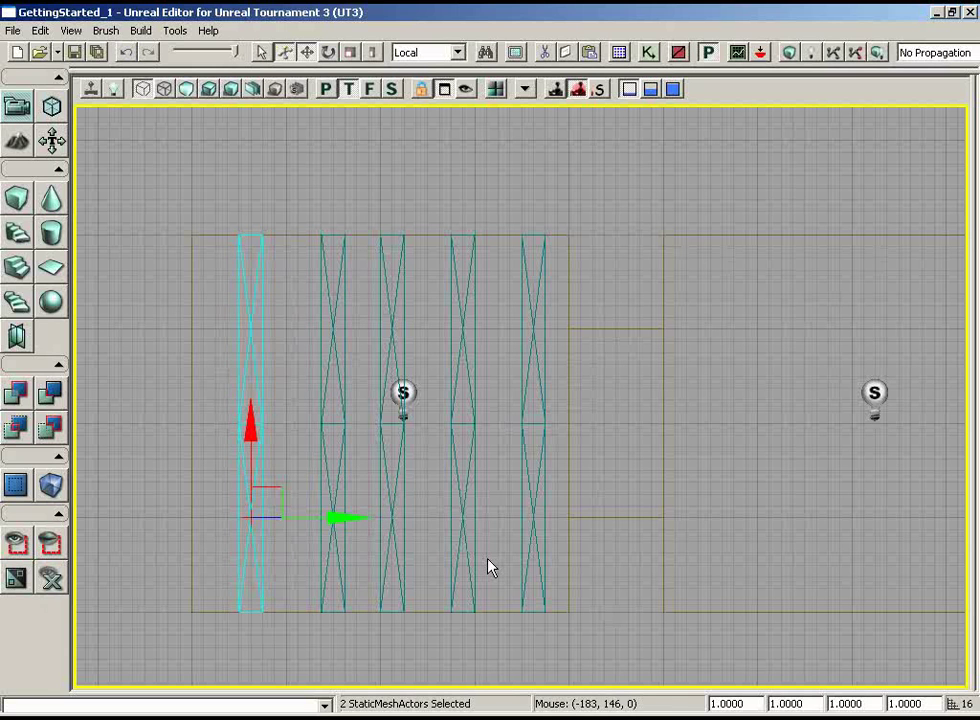
- Undo the last move, delete both beams of the leftmost column, and select the new leftmost beam
key(ctrl+z)
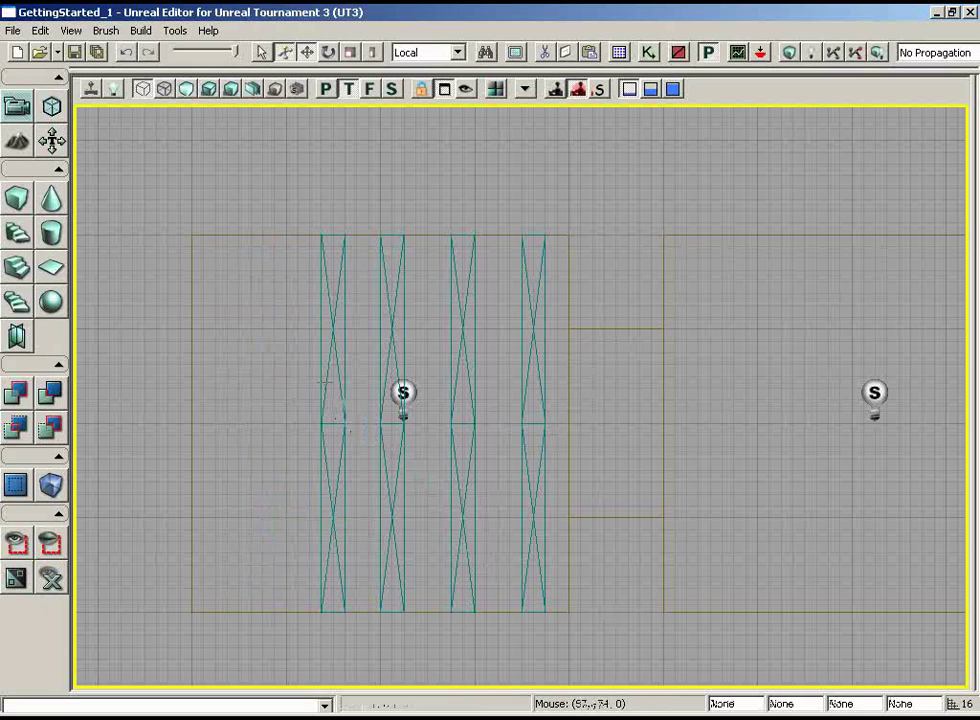
click(322, 376)
key(Delete)
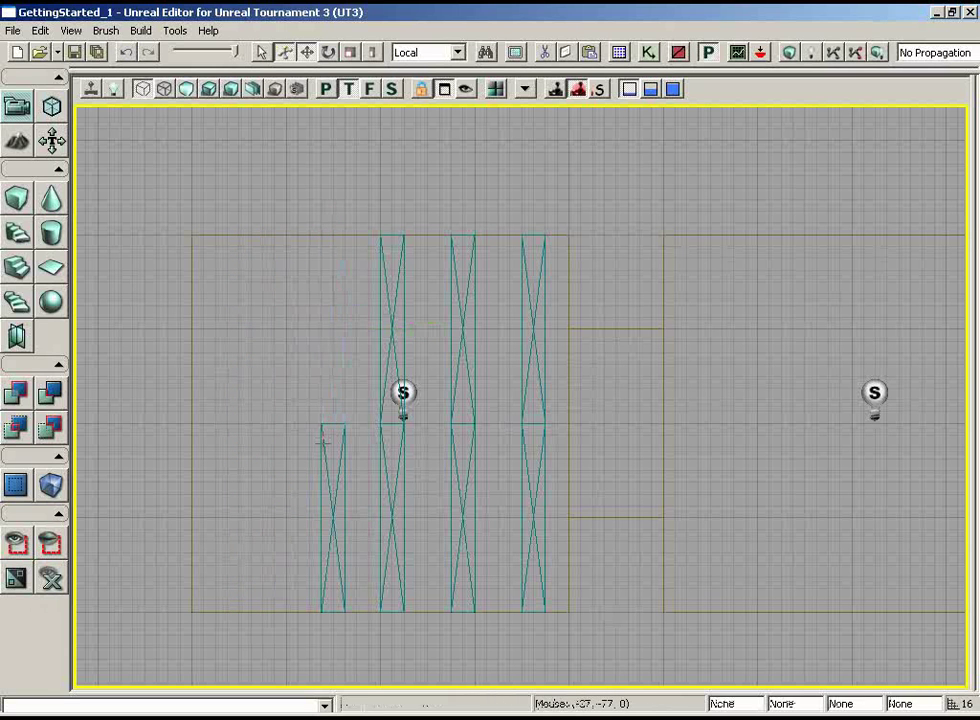
click(321, 444)
key(Delete)
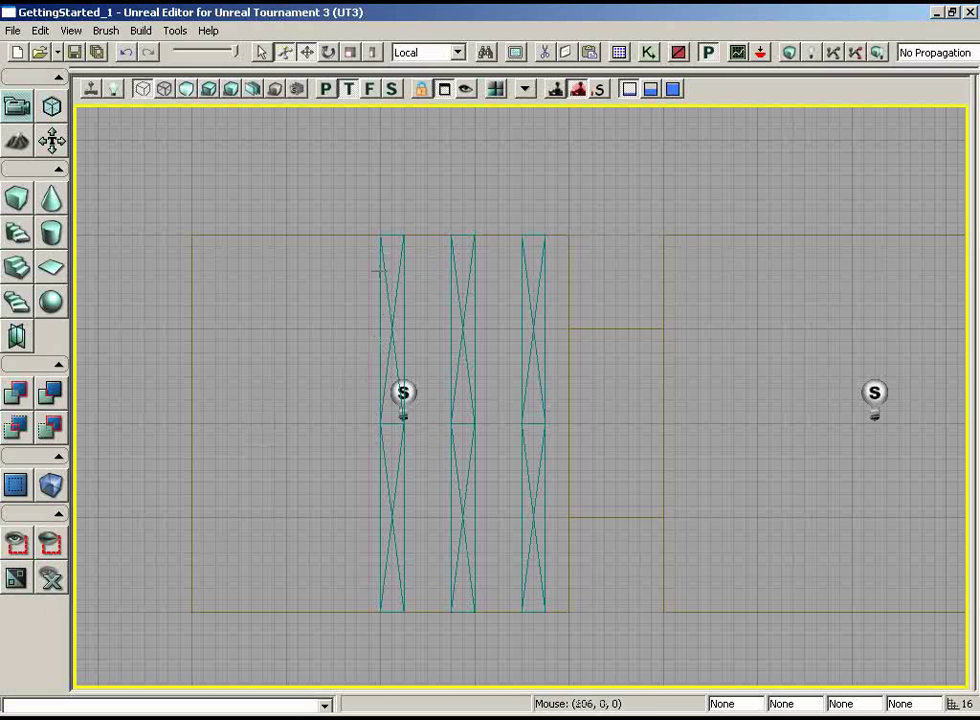
click(392, 318)
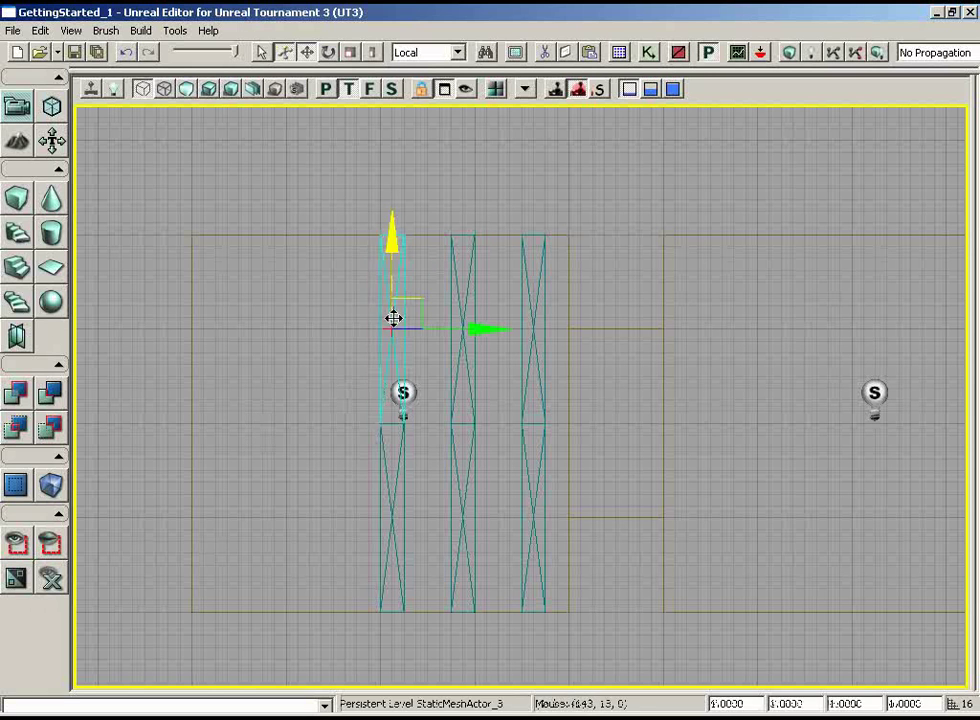